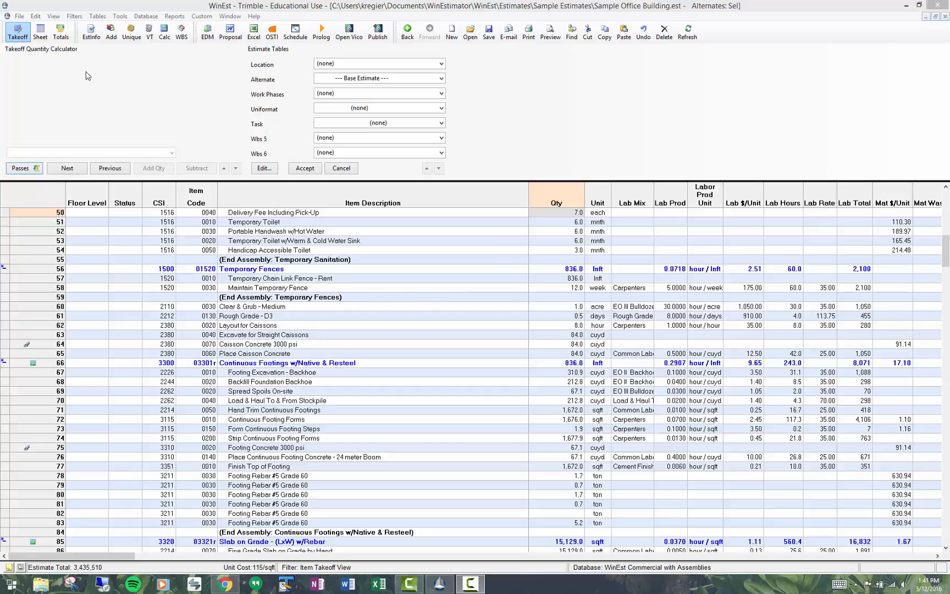
Step: Check the base currency in the estimate information and the currency of the Sample Labor Rates table
{"action": "left_click", "coordinate": [91, 38]}
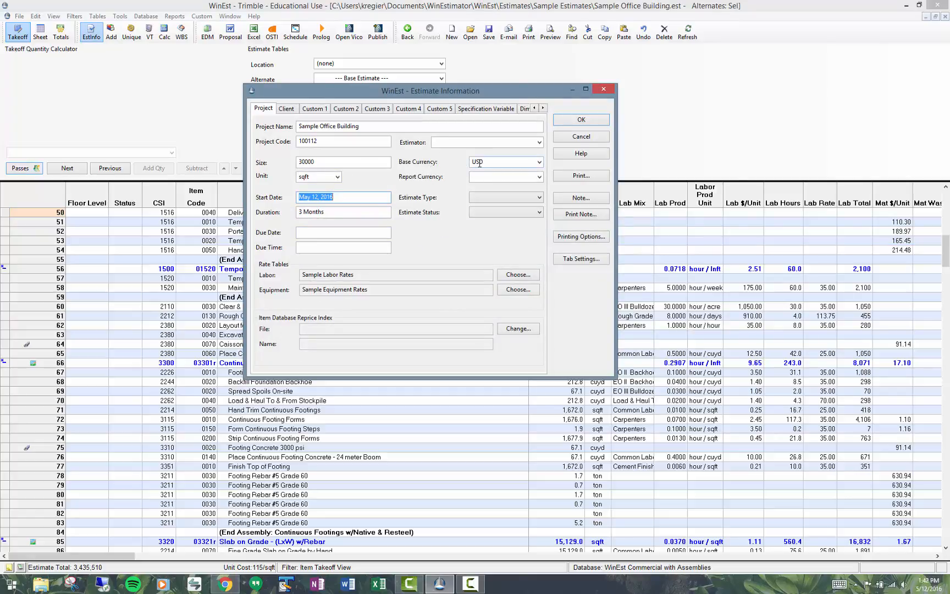
{"action": "left_click", "coordinate": [591, 121]}
{"action": "left_click", "coordinate": [146, 16]}
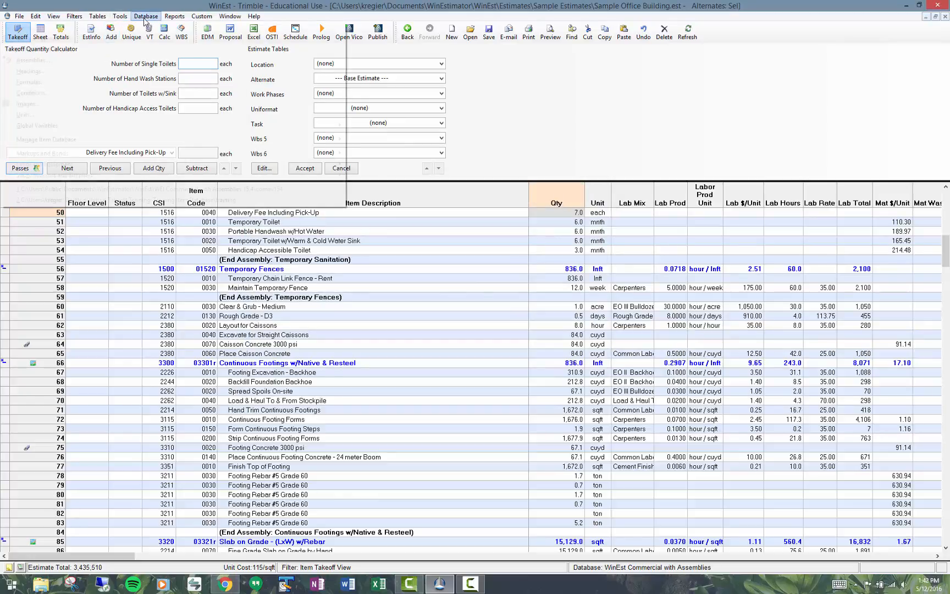
{"action": "mouse_move", "coordinate": [158, 171]}
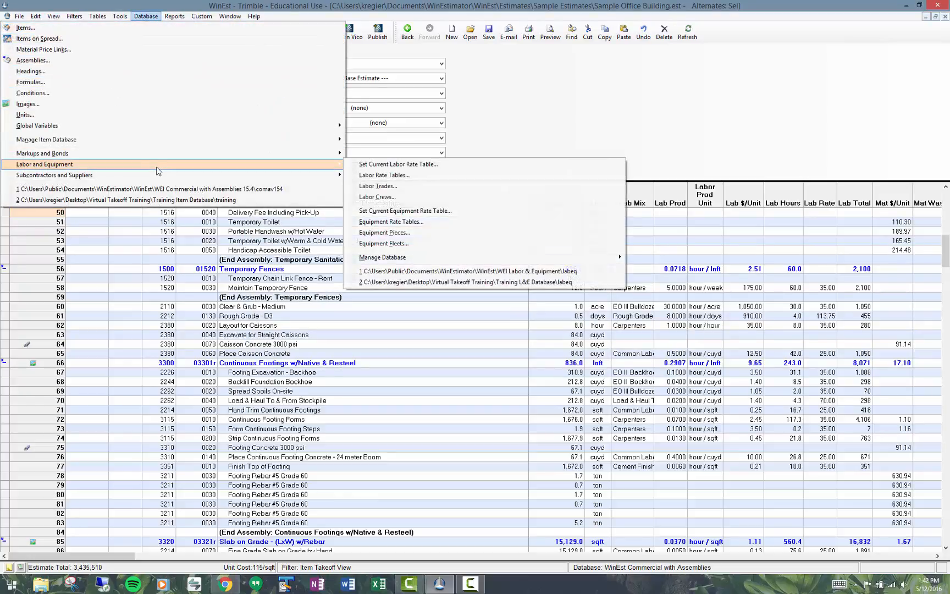
{"action": "left_click", "coordinate": [371, 176]}
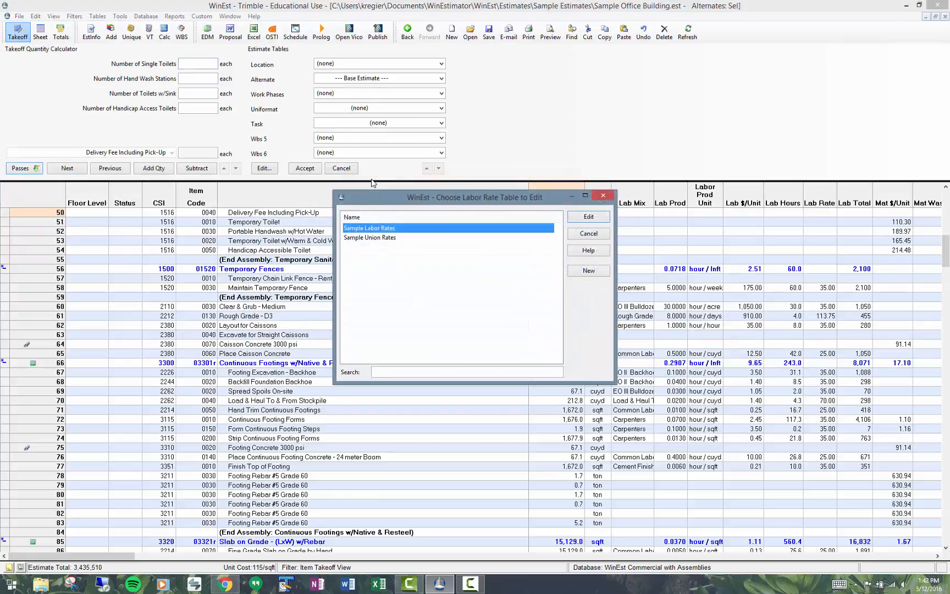
{"action": "left_click", "coordinate": [587, 218]}
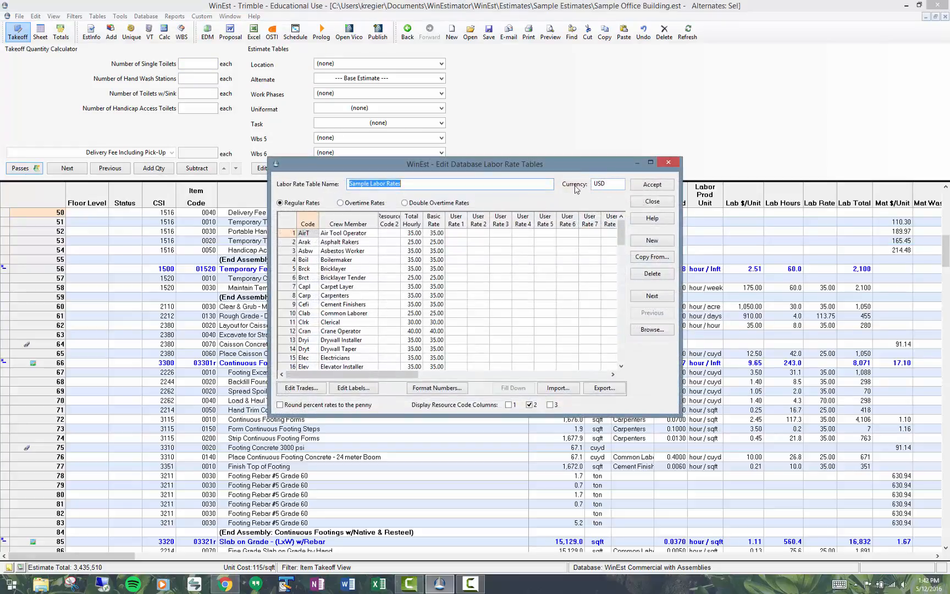
{"action": "left_click", "coordinate": [654, 187]}
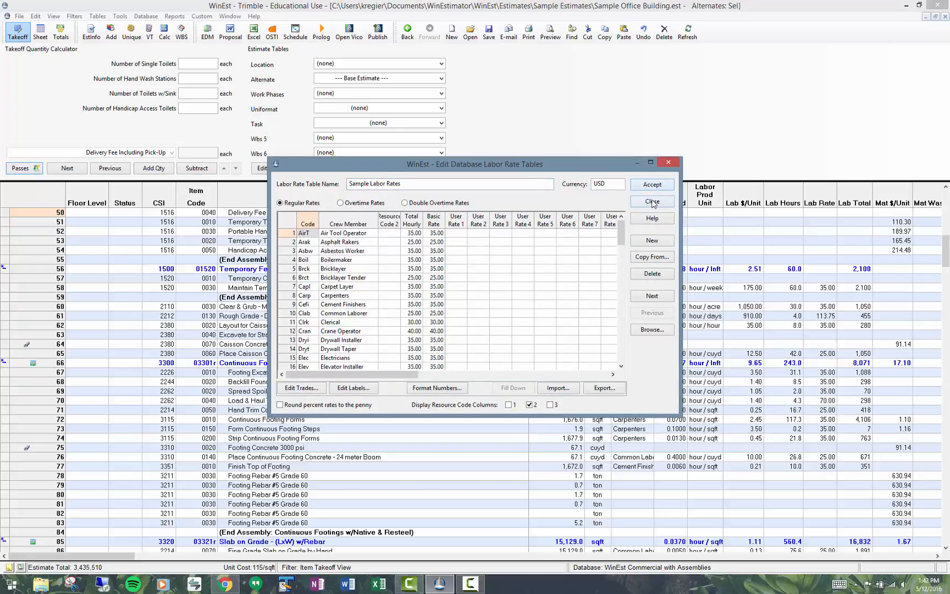
{"action": "left_click", "coordinate": [652, 201]}
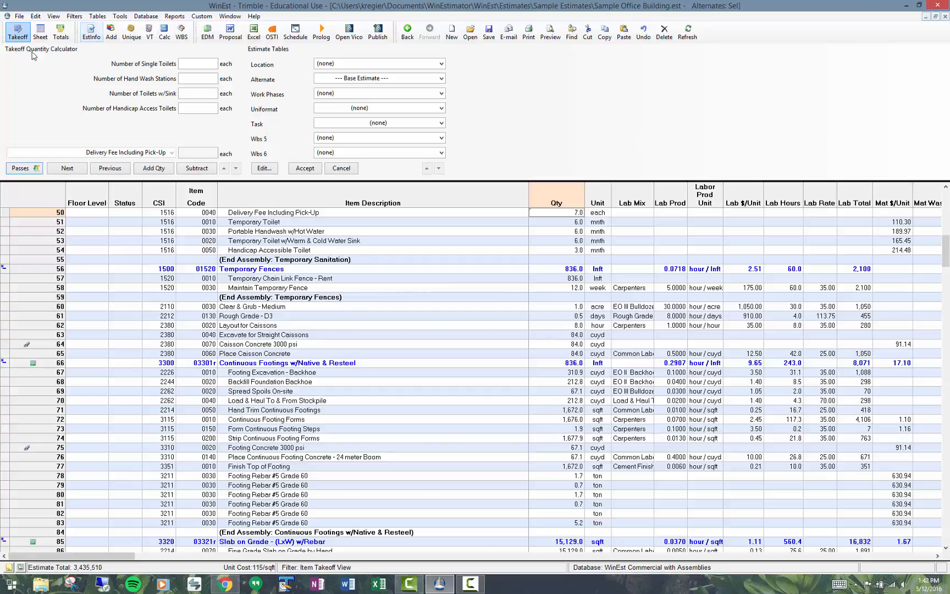
Step: Review the EUR and USD entries and their conversion values in the estimate's currency table
{"action": "left_click", "coordinate": [98, 17]}
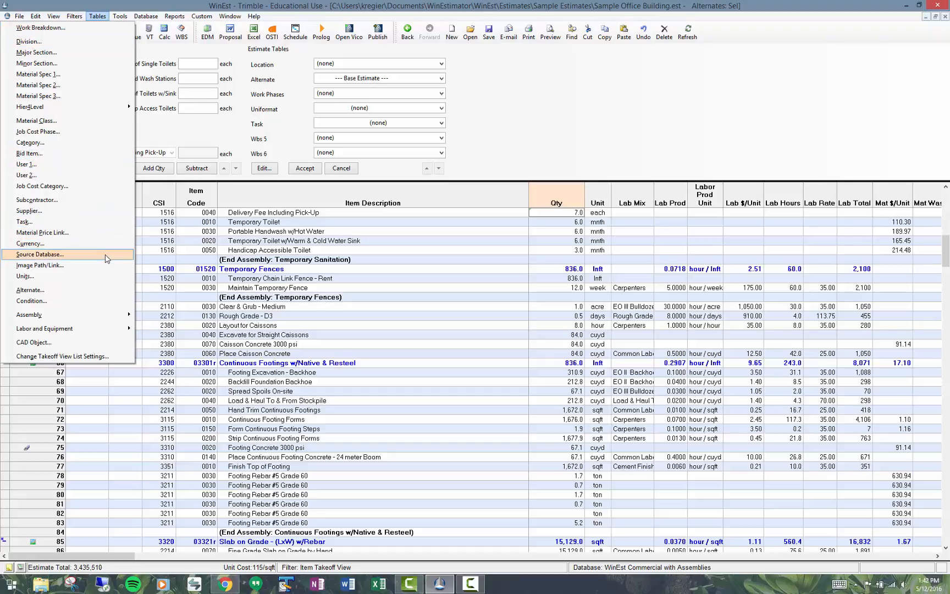
{"action": "left_click", "coordinate": [109, 245]}
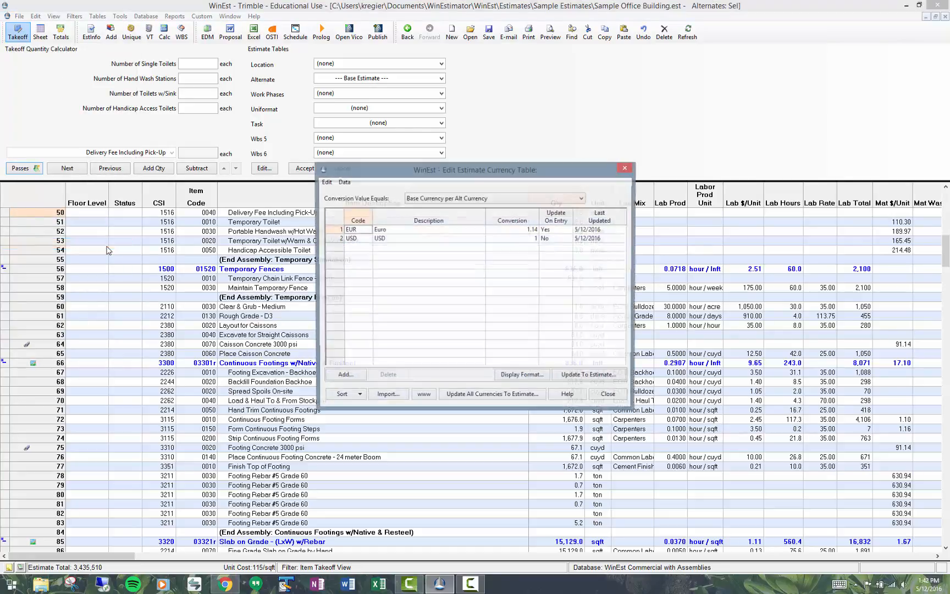
{"action": "left_click", "coordinate": [339, 240]}
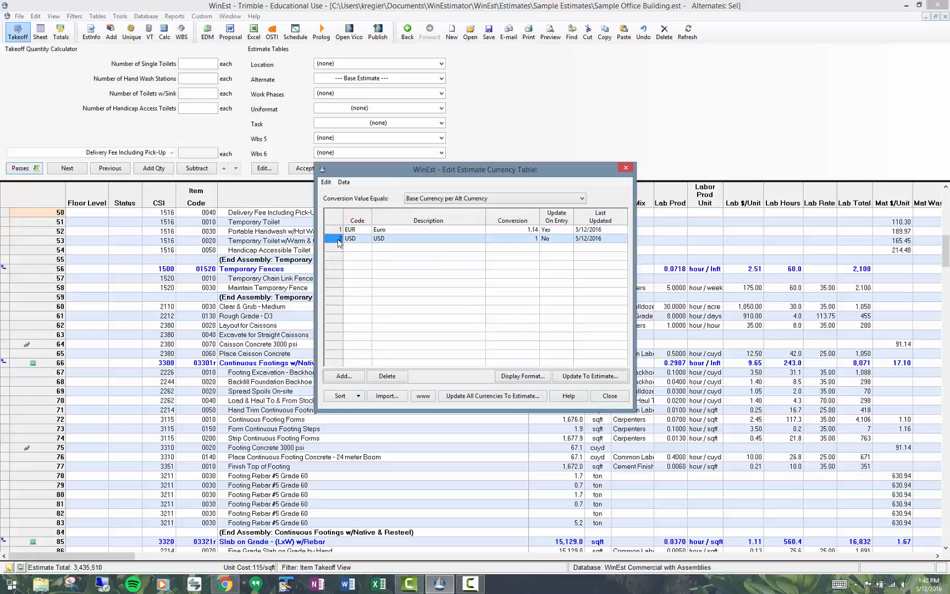
{"action": "left_click", "coordinate": [352, 230]}
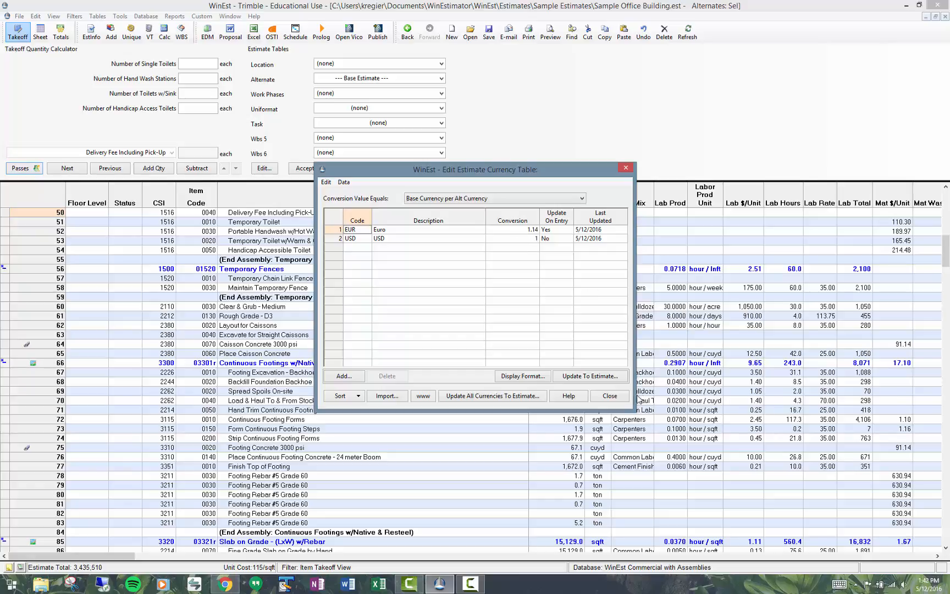
{"action": "left_click", "coordinate": [610, 396]}
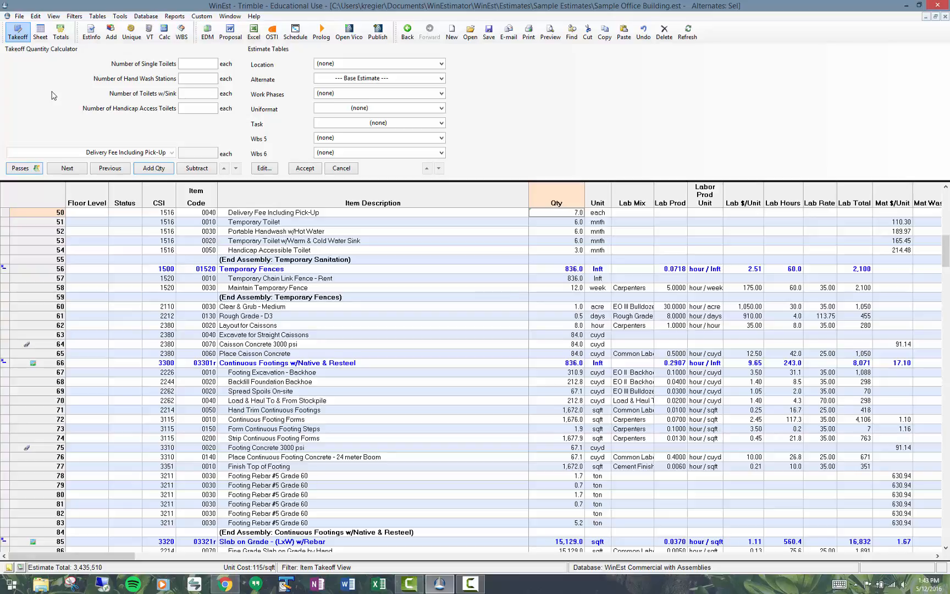
Step: Show the estimate's spreadsheet filtered to subcontractor items and locate the Subs alternate currency columns
{"action": "left_click", "coordinate": [40, 38]}
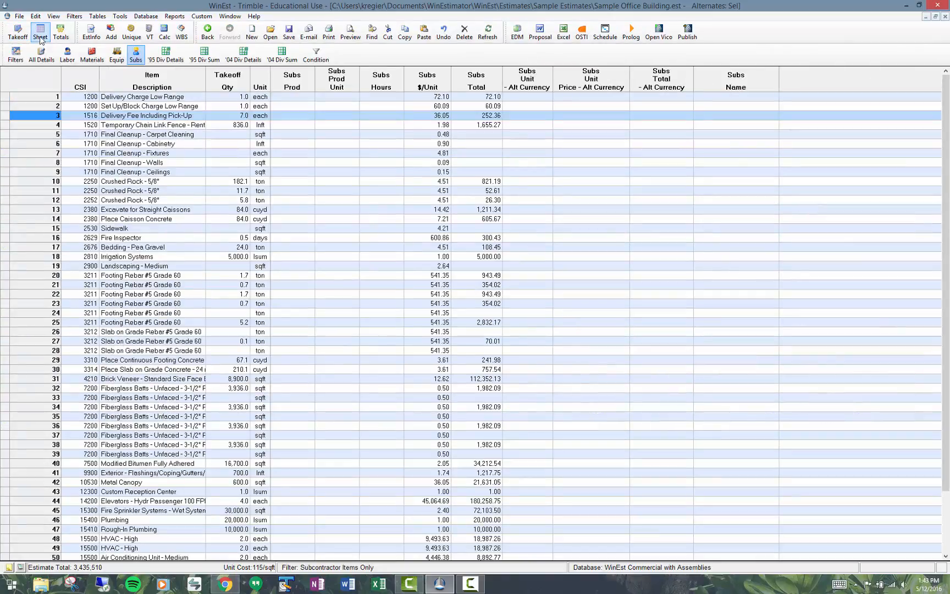
{"action": "left_click", "coordinate": [135, 58]}
{"action": "left_click", "coordinate": [536, 105]}
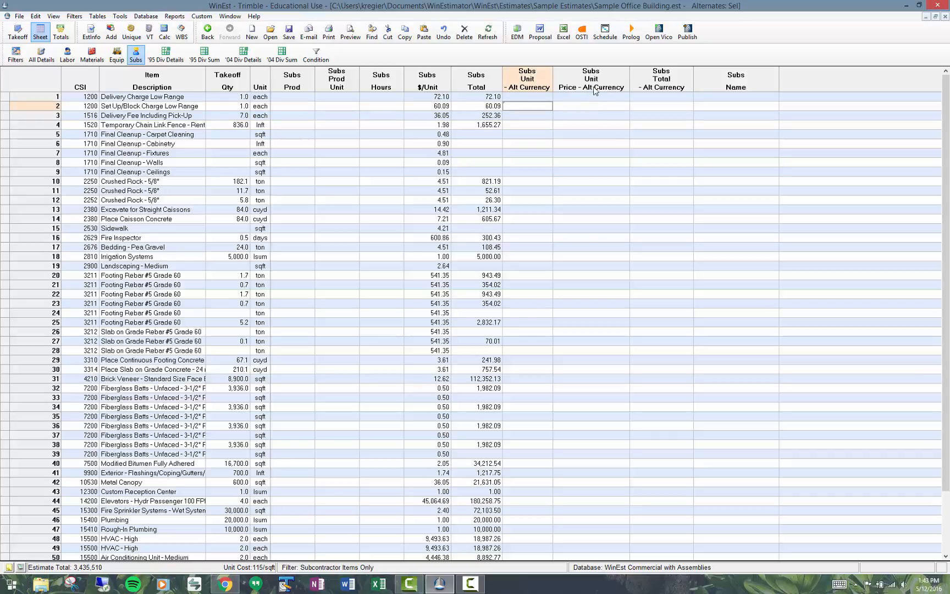
{"action": "left_click", "coordinate": [603, 97]}
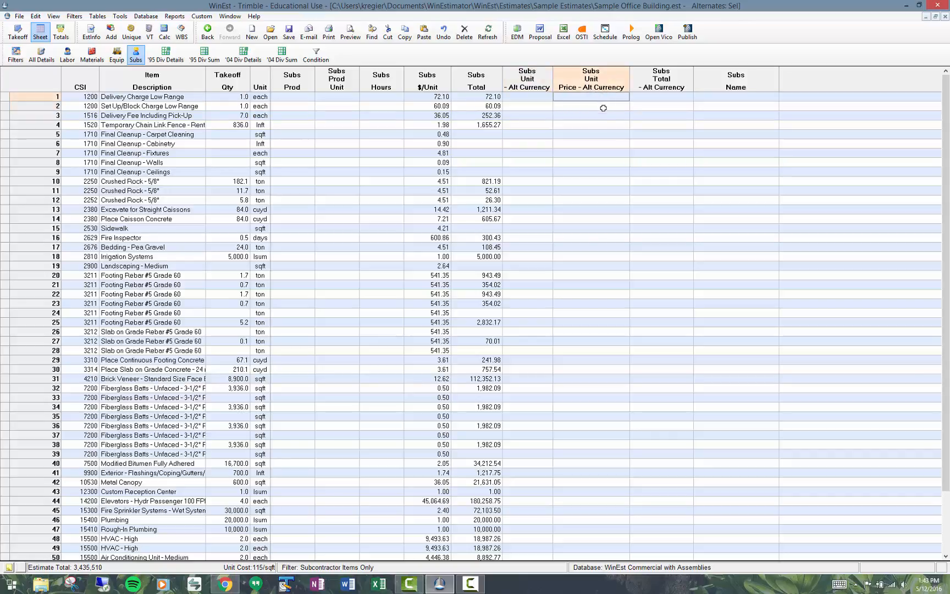
{"action": "left_click", "coordinate": [603, 108]}
{"action": "left_click", "coordinate": [662, 97]}
{"action": "left_click", "coordinate": [666, 109]}
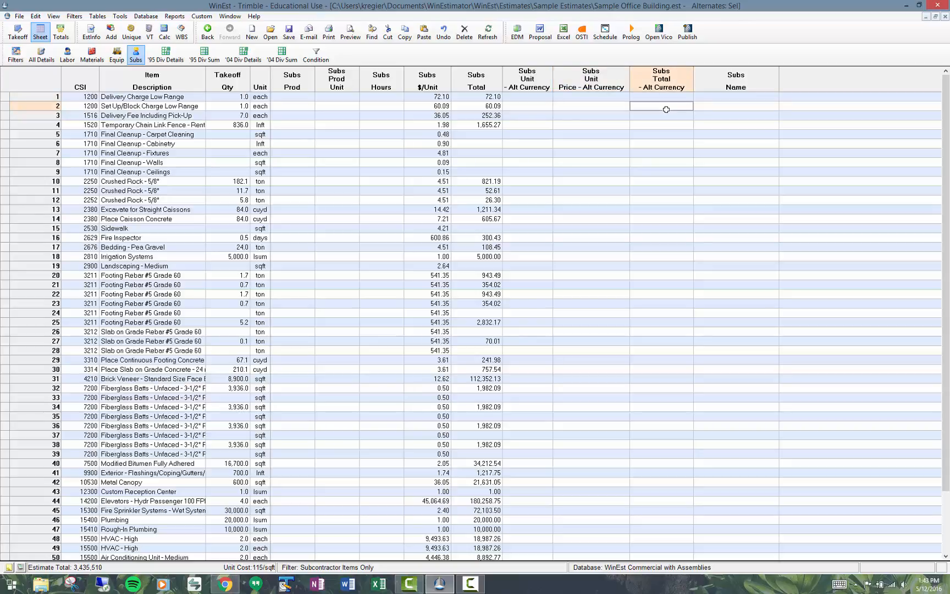
Step: Compare the Subs $/Unit and Subs Total columns with the alternate currency code and price columns
{"action": "left_click", "coordinate": [445, 82]}
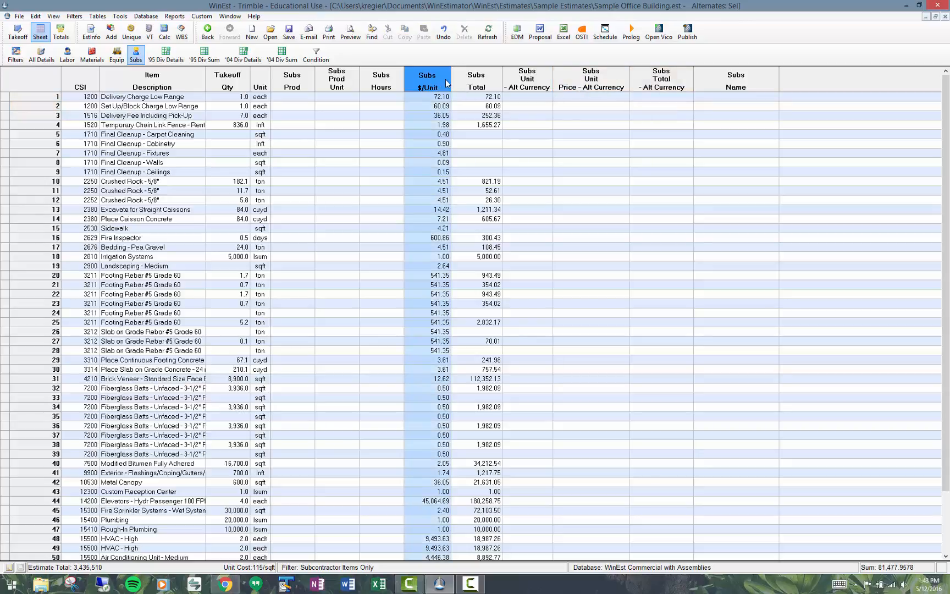
{"action": "left_click", "coordinate": [472, 85]}
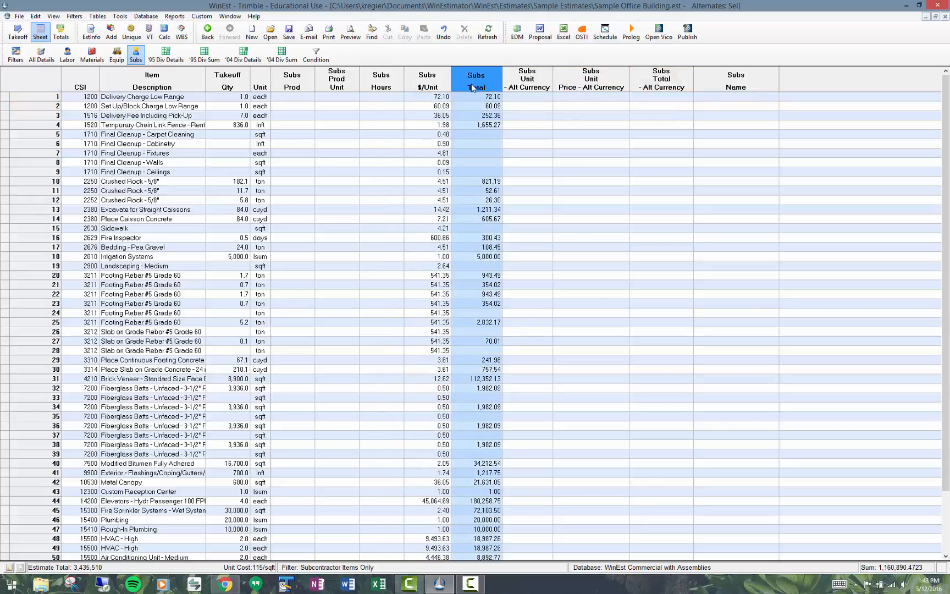
{"action": "left_click", "coordinate": [442, 97]}
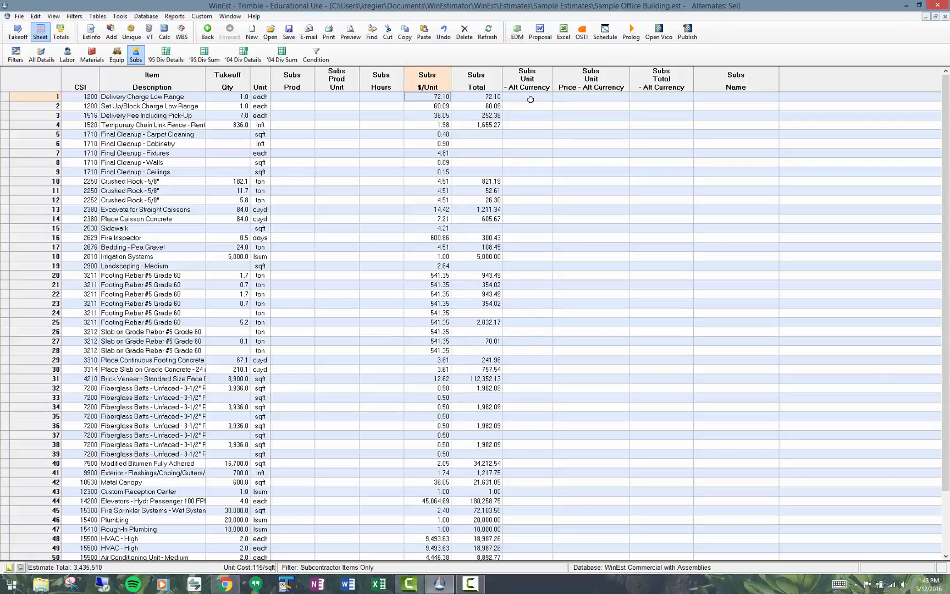
{"action": "left_click", "coordinate": [527, 96]}
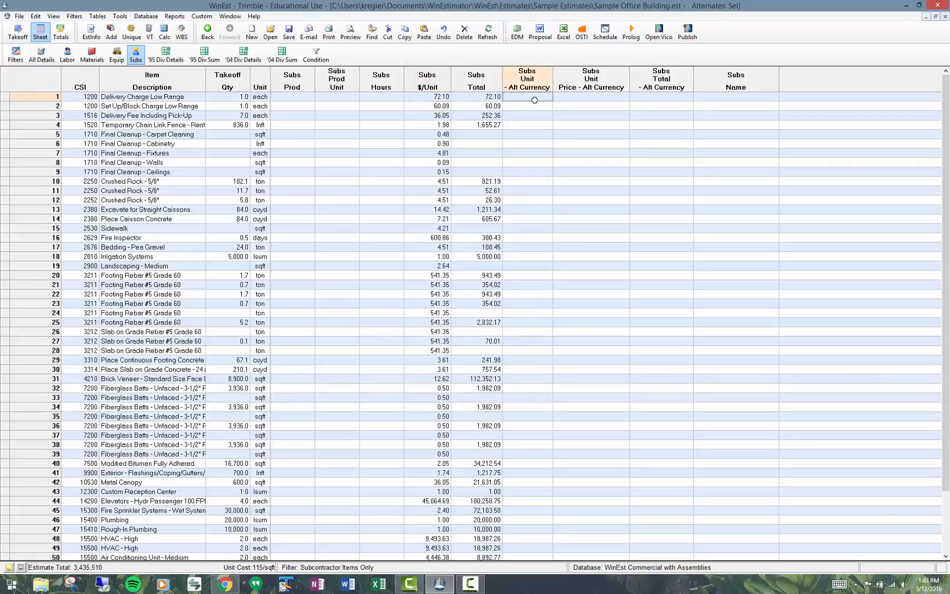
{"action": "left_click", "coordinate": [584, 97]}
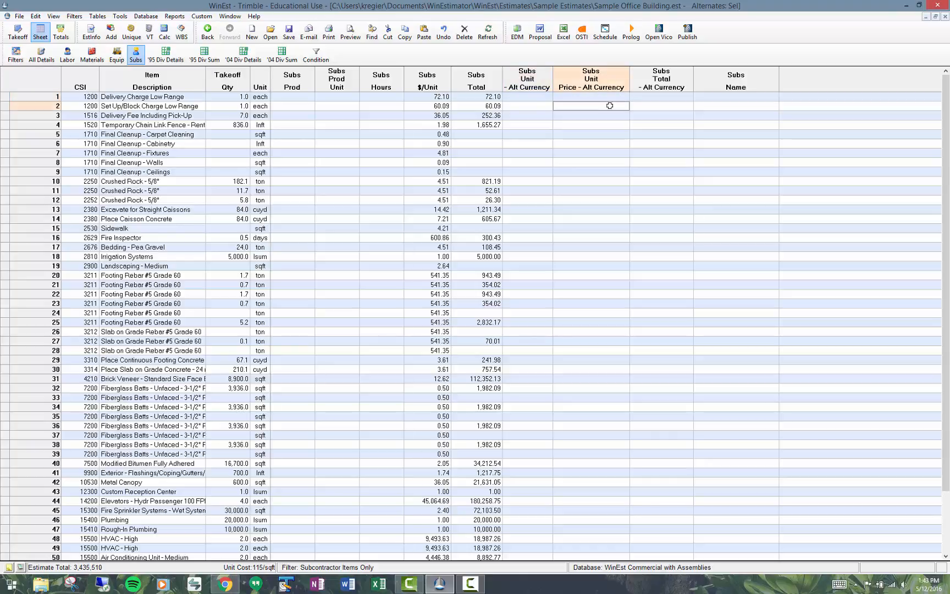
Step: Widen the Subs Unit Price - Alt Currency Code column so more of its heading shows
{"action": "left_click", "coordinate": [538, 96]}
{"action": "left_click_drag", "start_coordinate": [553, 75], "coordinate": [585, 77]}
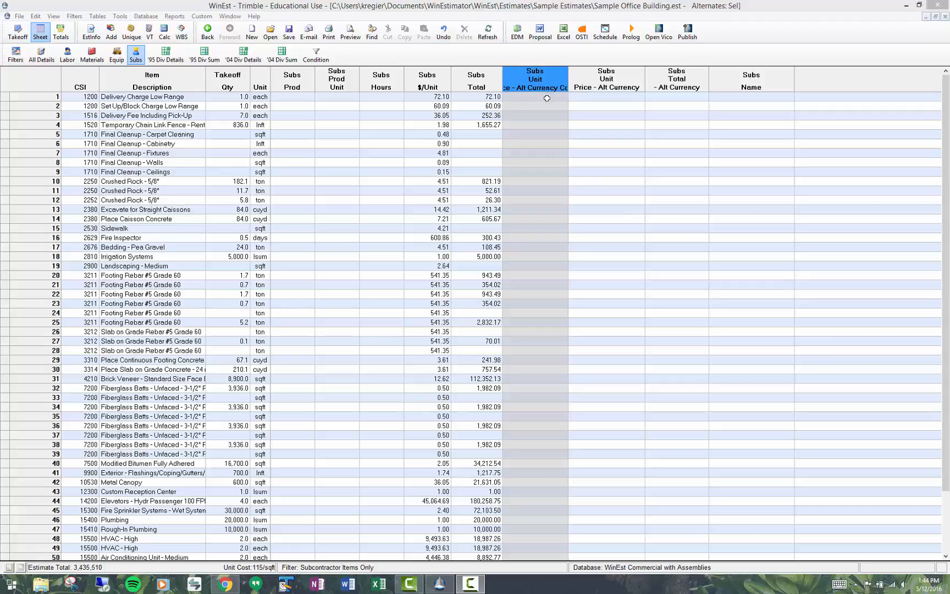
{"action": "left_click", "coordinate": [546, 99]}
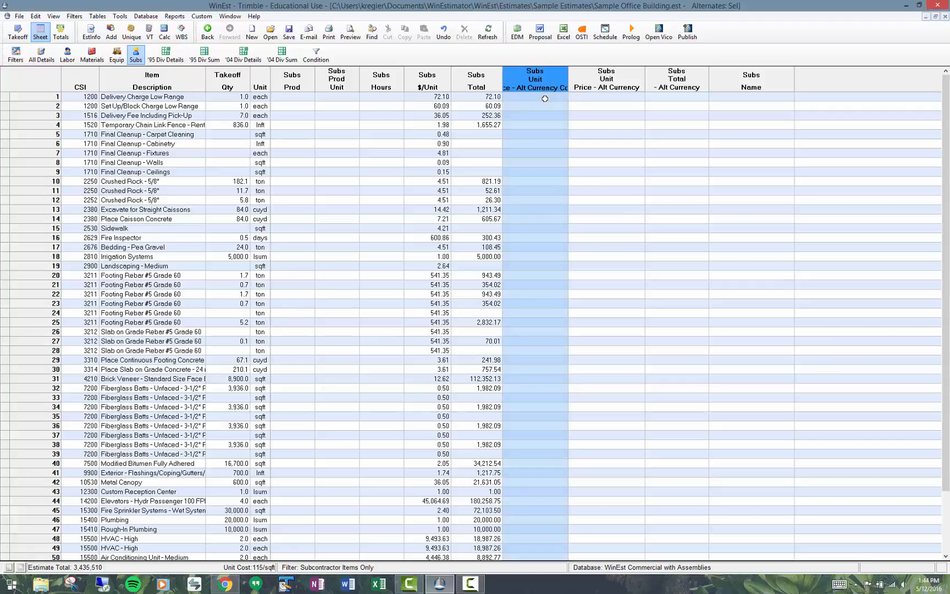
Step: Set the Subs alternate currency unit price of Delivery Charge Low Range to 60 with currency code EUR
{"action": "left_click", "coordinate": [610, 97]}
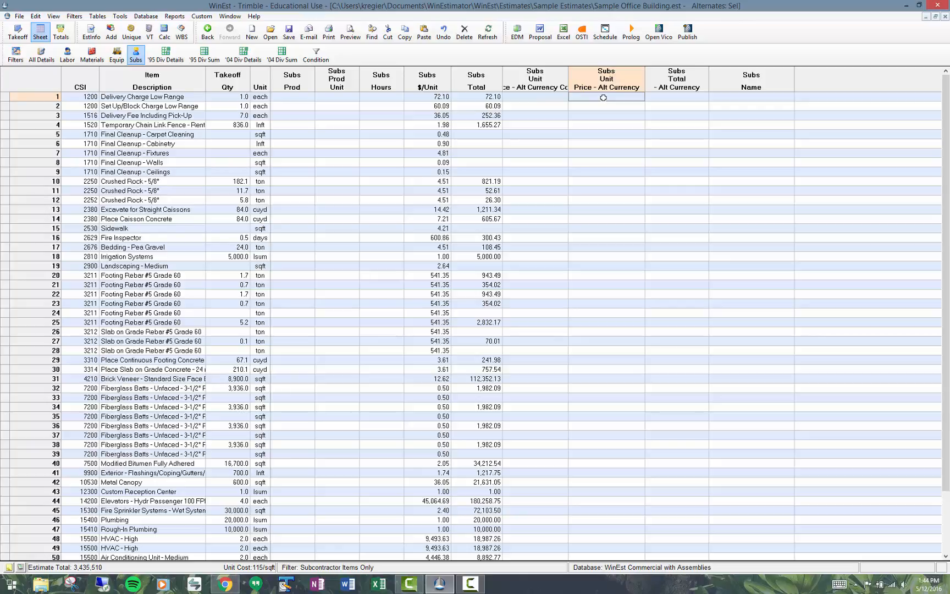
{"action": "type", "text": "60"}
{"action": "key", "text": "Return"}
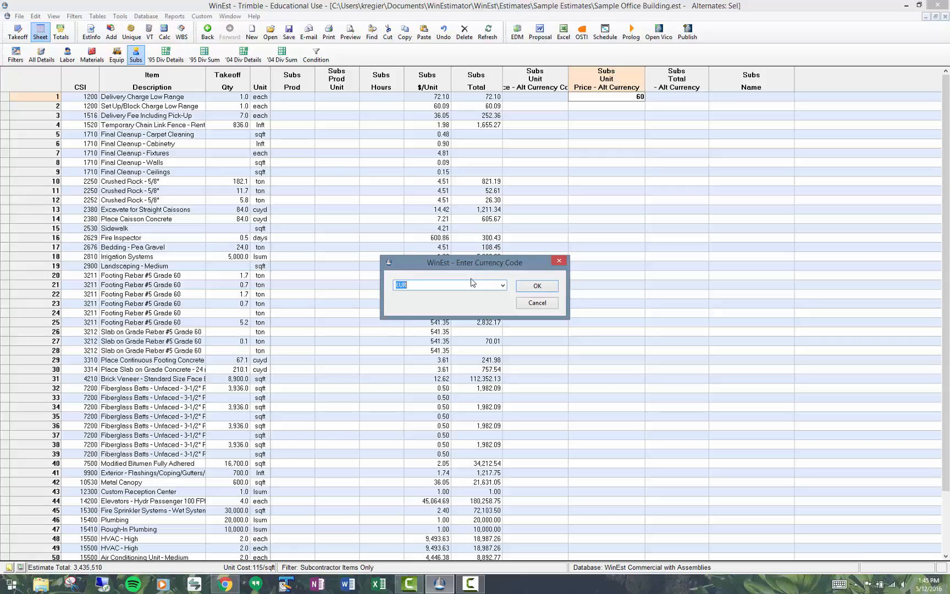
{"action": "left_click", "coordinate": [539, 286]}
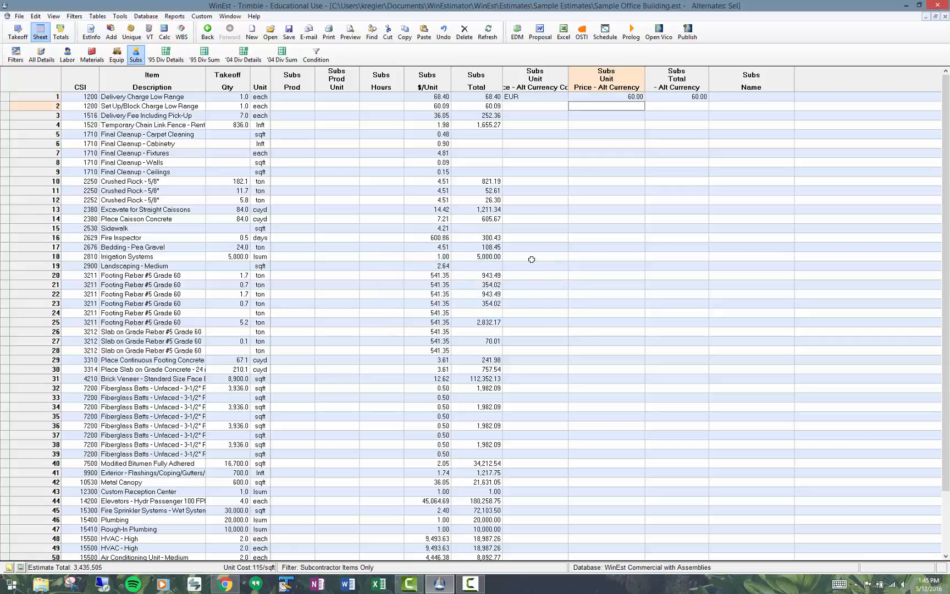
Step: Set the Subs alternate currency unit price of Set Up/Block Charge Low Range to 52 in EUR
{"action": "left_click", "coordinate": [486, 98]}
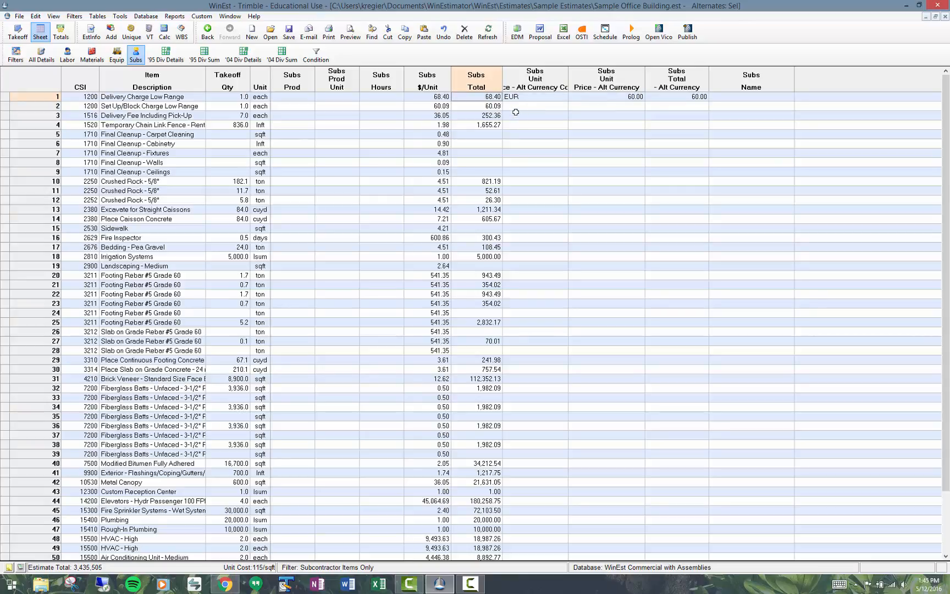
{"action": "left_click", "coordinate": [613, 107]}
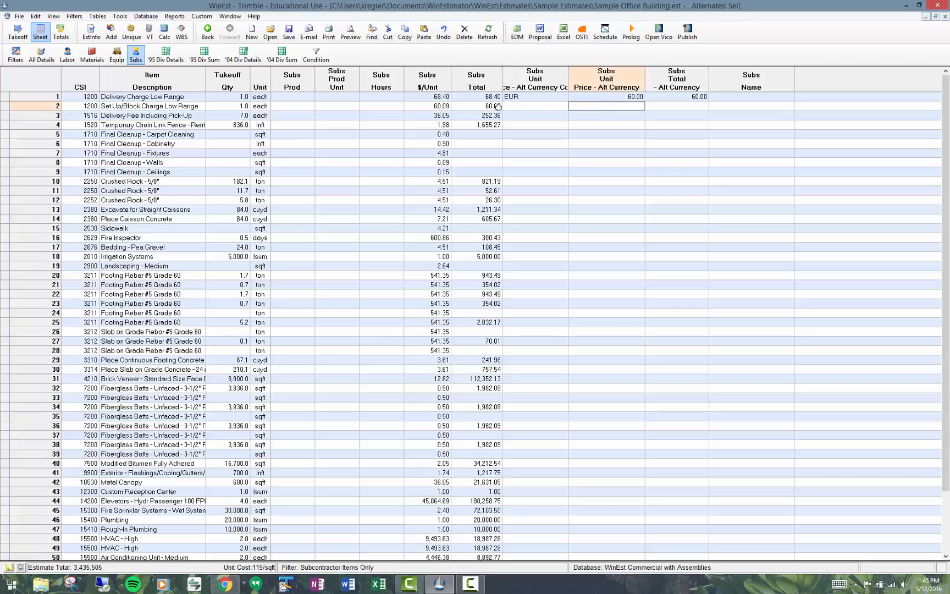
{"action": "left_click", "coordinate": [445, 106]}
{"action": "left_click", "coordinate": [630, 106]}
{"action": "type", "text": "52"}
{"action": "key", "text": "Return"}
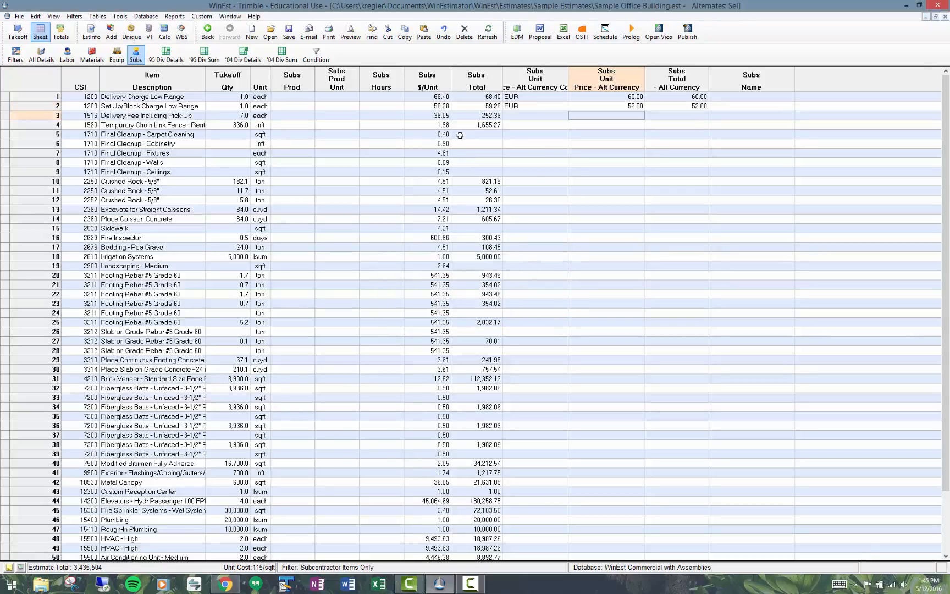
Step: Try filling the EUR currency code down from row 2 to rows 3 and 4, and undo the fill
{"action": "left_click_drag", "start_coordinate": [529, 106], "coordinate": [529, 127]}
{"action": "key", "text": "ctrl+d"}
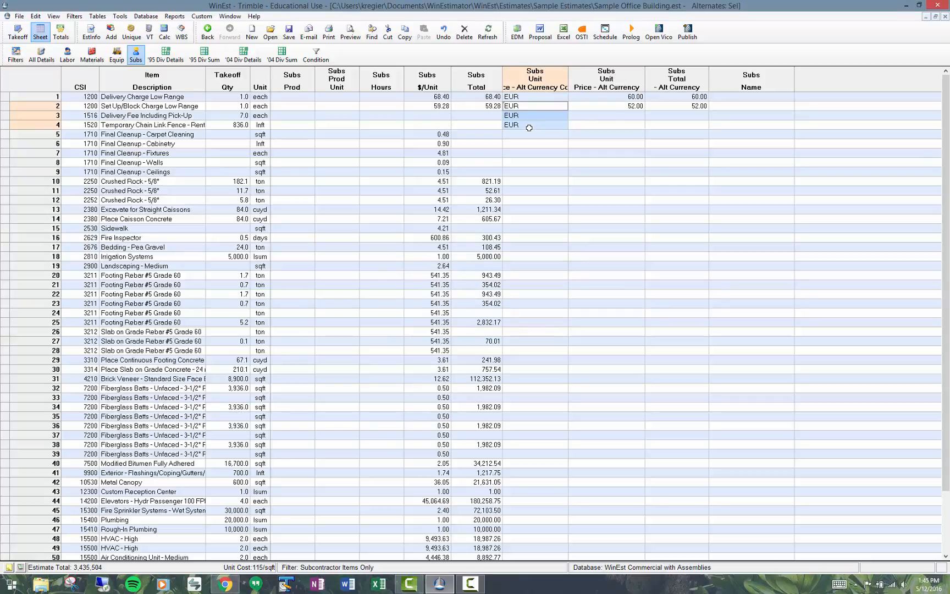
{"action": "left_click", "coordinate": [529, 127]}
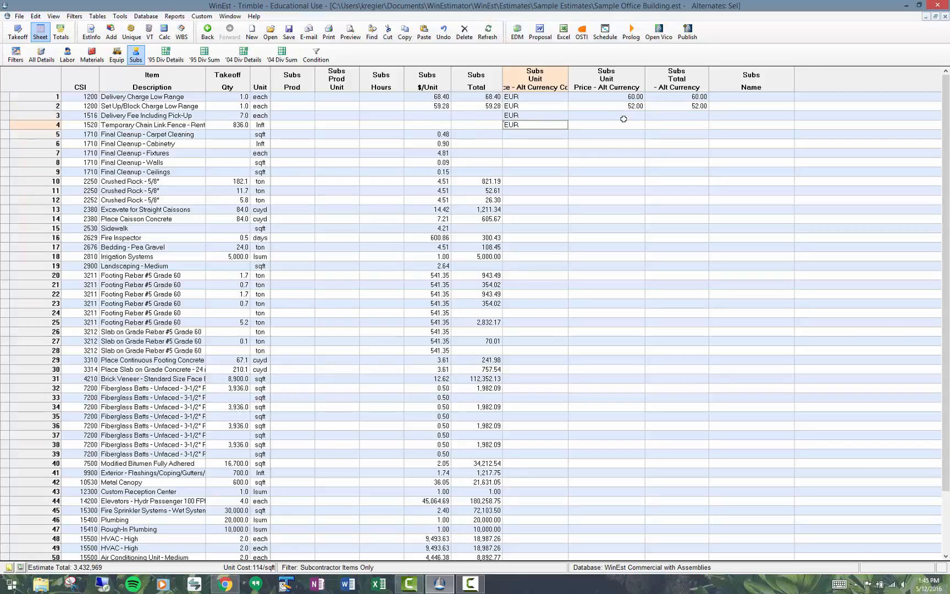
{"action": "key", "text": "ctrl+z"}
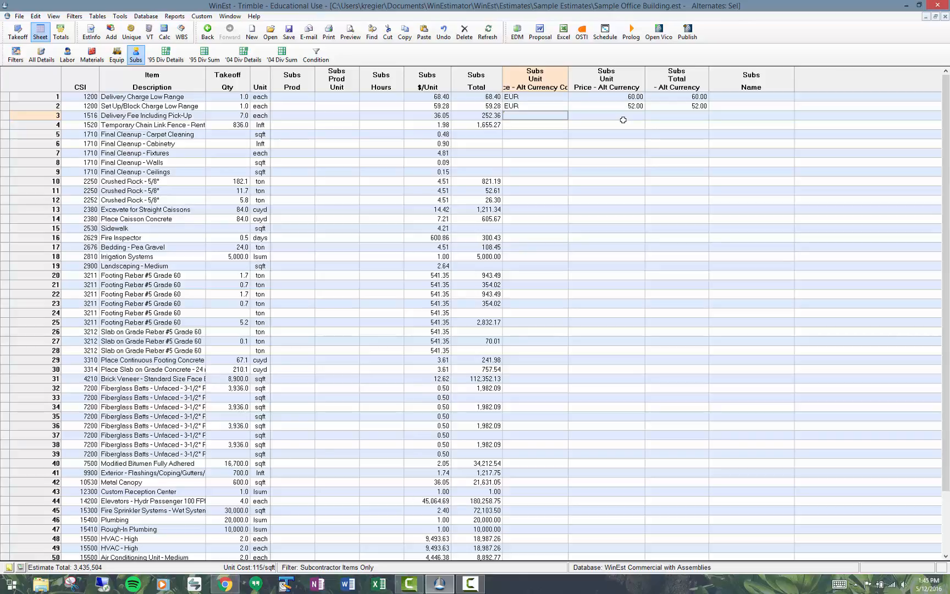
Step: Set the Subs alternate currency unit price of Delivery Fee Including Pick-Up to 30 with currency code EUR
{"action": "left_click", "coordinate": [624, 115]}
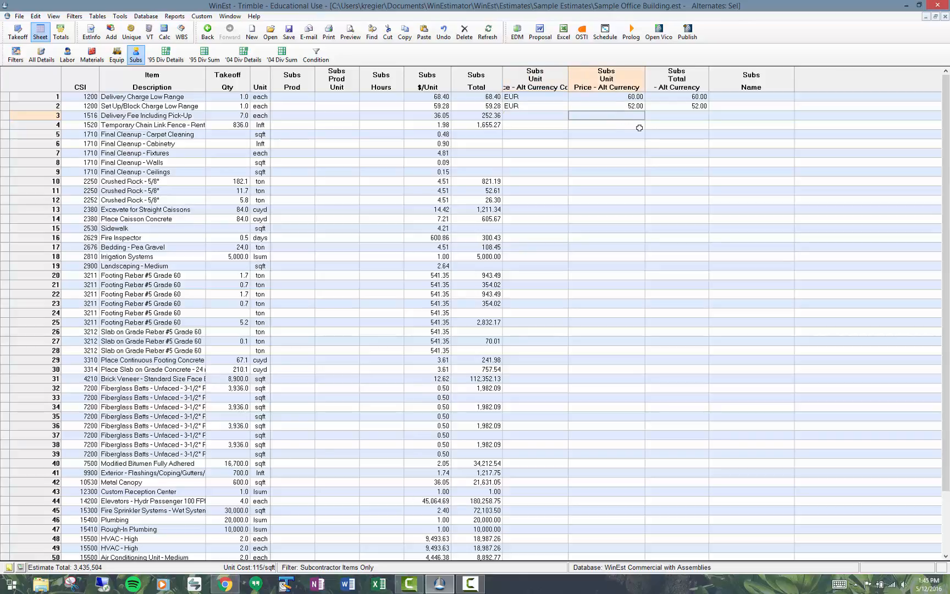
{"action": "type", "text": "30"}
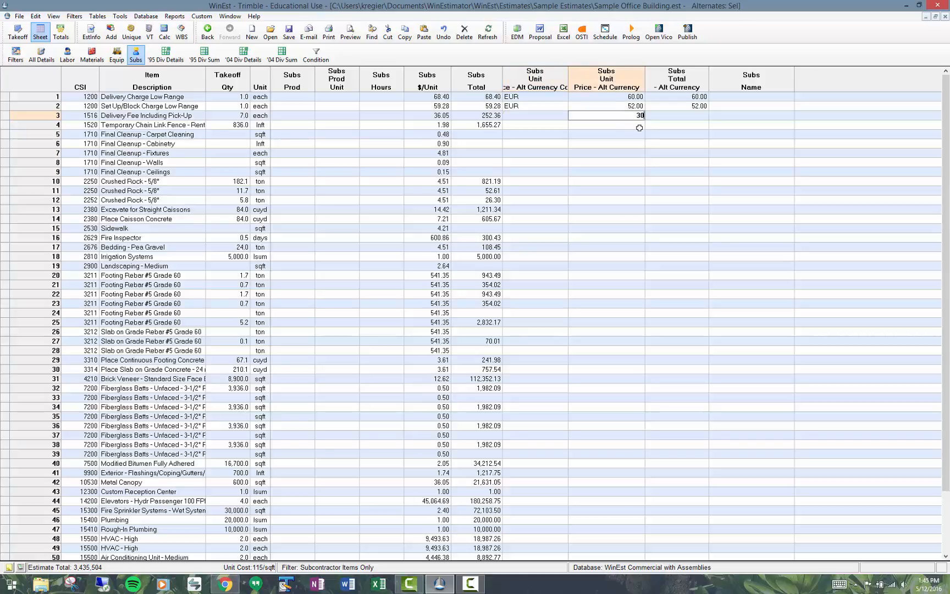
{"action": "key", "text": "Return"}
{"action": "left_click", "coordinate": [547, 284]}
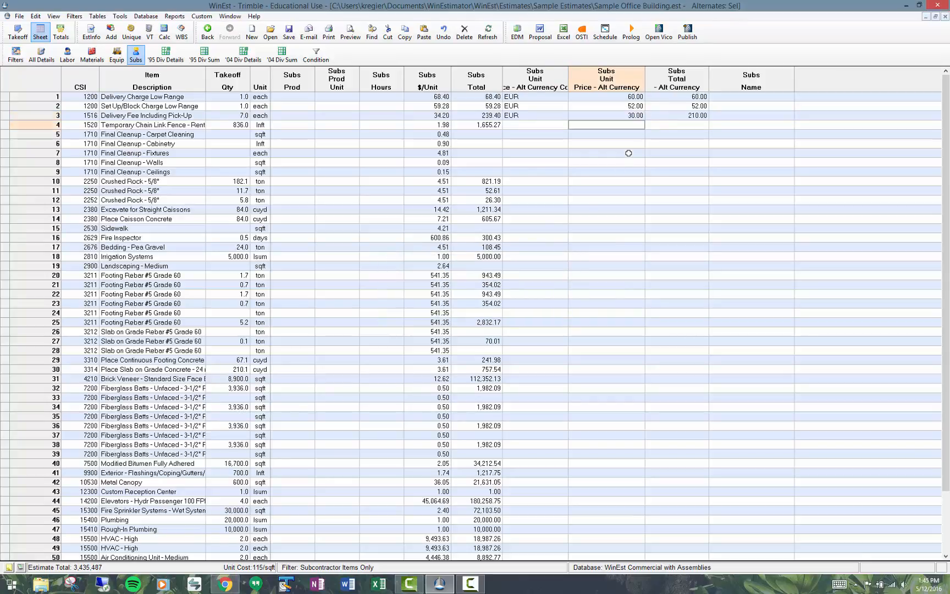
Step: Set the Subs alternate currency unit price of the Temporary Chain Link Fence rental to 1.6 in EUR
{"action": "type", "text": "1.6"}
{"action": "key", "text": "Return"}
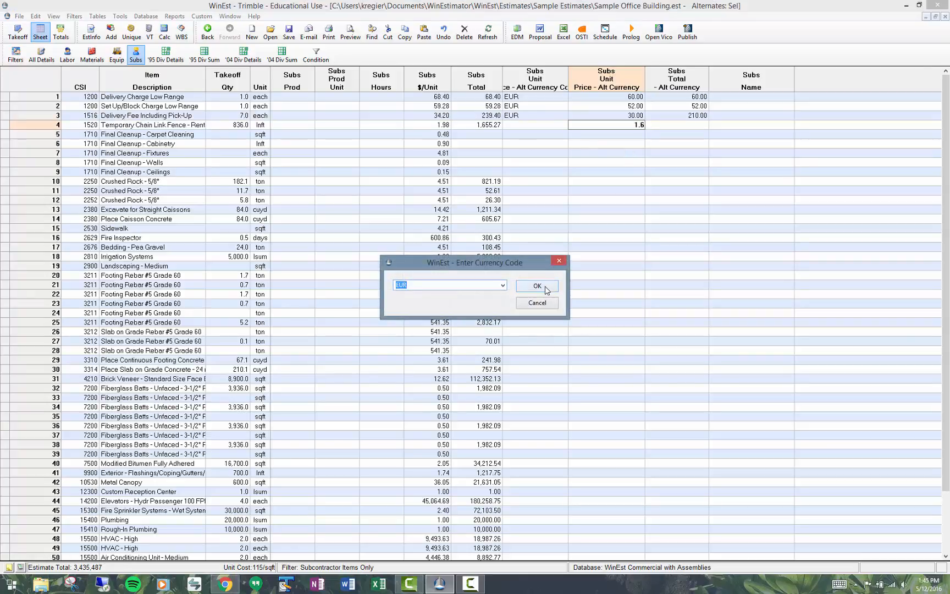
{"action": "left_click", "coordinate": [541, 286]}
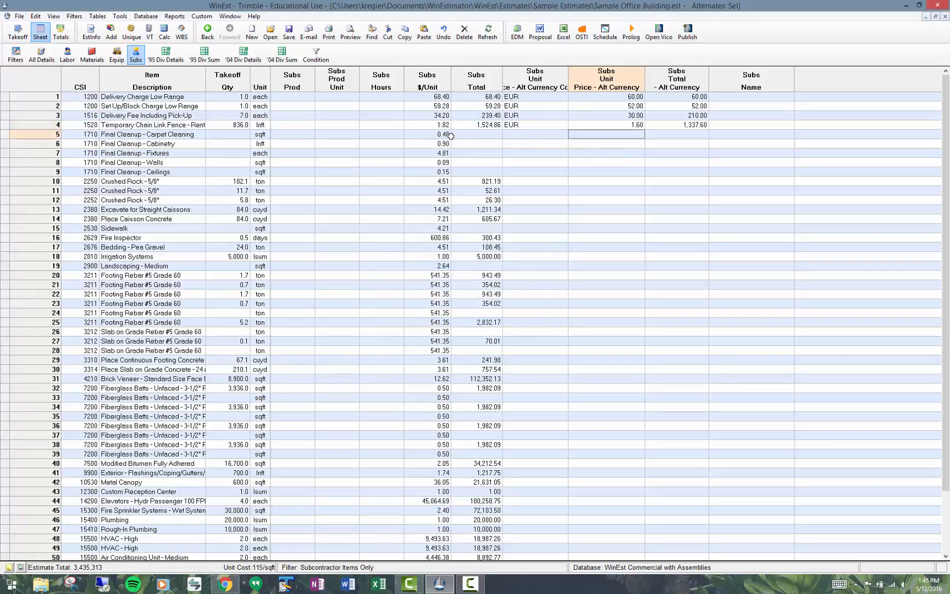
Step: Compare the Subs totals in the base currency with the alternate currency totals for the first four subcontractor items
{"action": "left_click", "coordinate": [478, 125]}
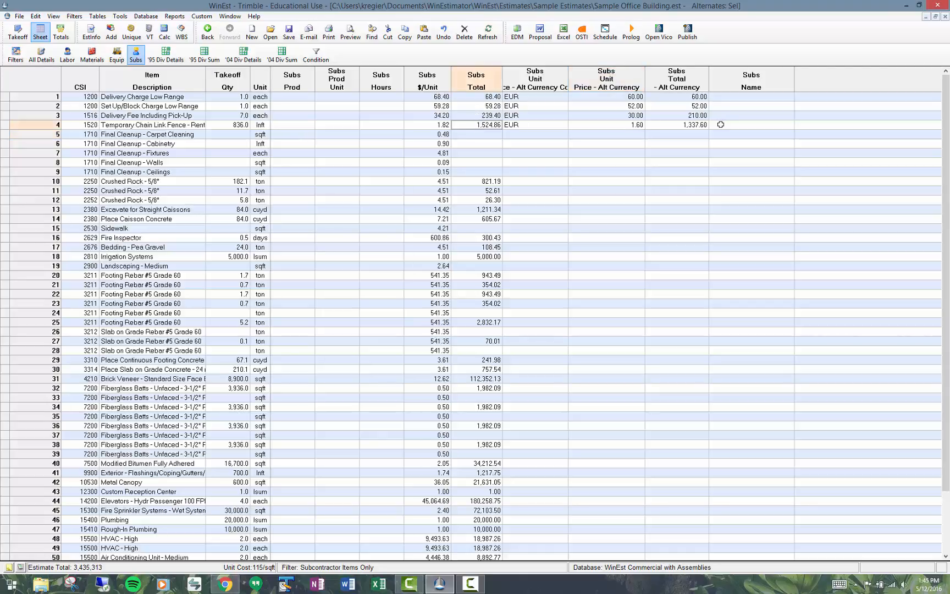
{"action": "left_click", "coordinate": [694, 126]}
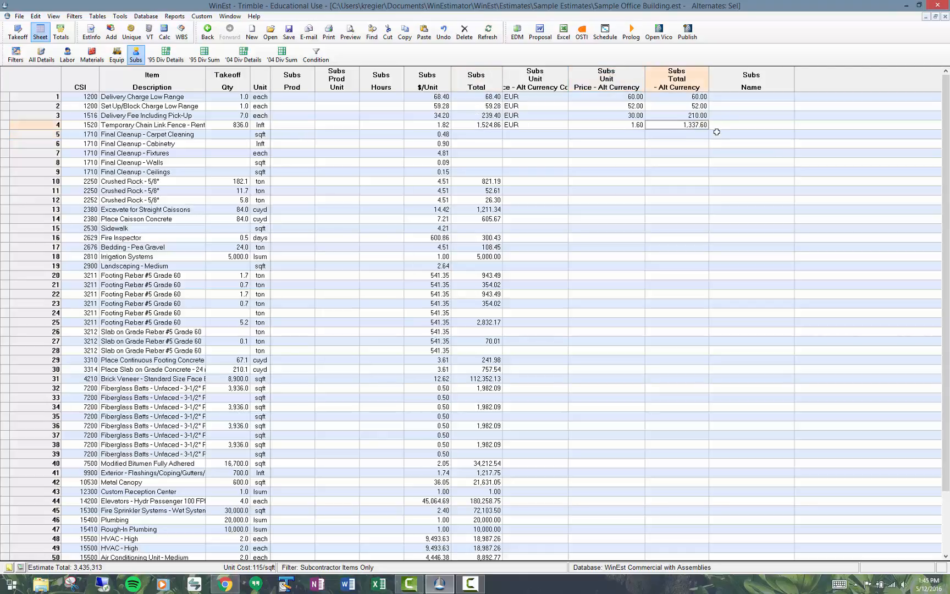
{"action": "left_click", "coordinate": [693, 98]}
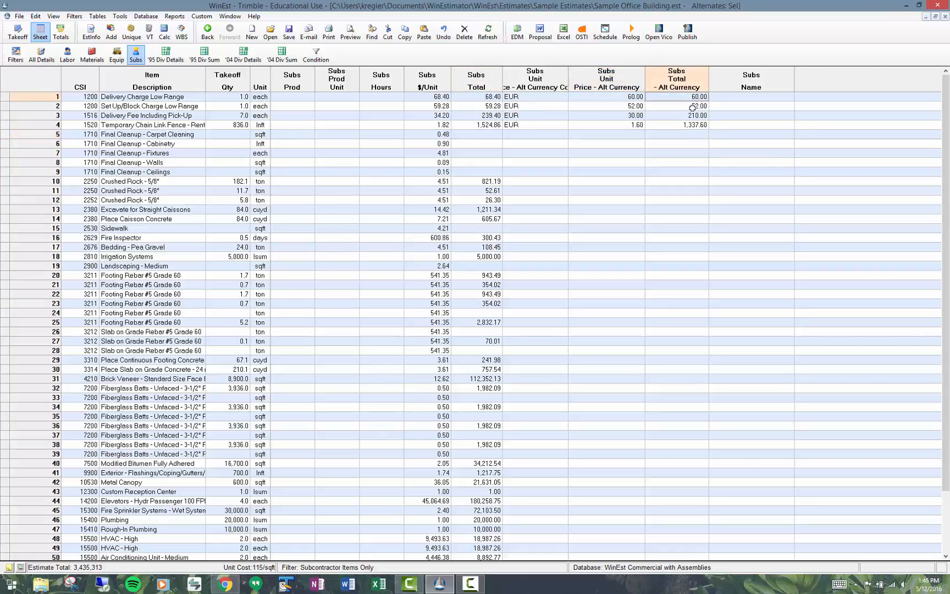
{"action": "left_click", "coordinate": [693, 107]}
{"action": "left_click", "coordinate": [691, 124]}
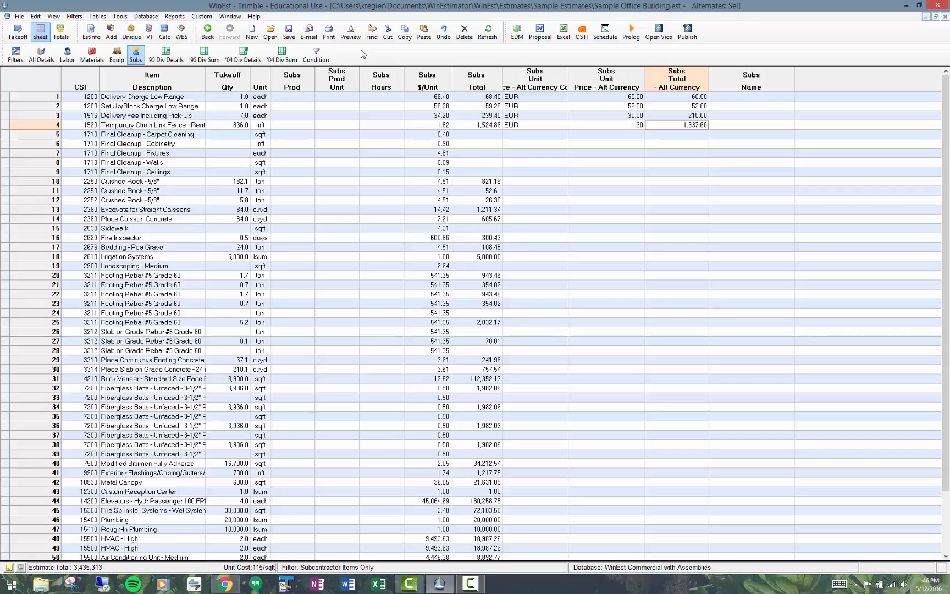
Step: Review the Subs unit price and total columns, and check the subcontractor sheet in a print preview before closing it
{"action": "left_click", "coordinate": [430, 83]}
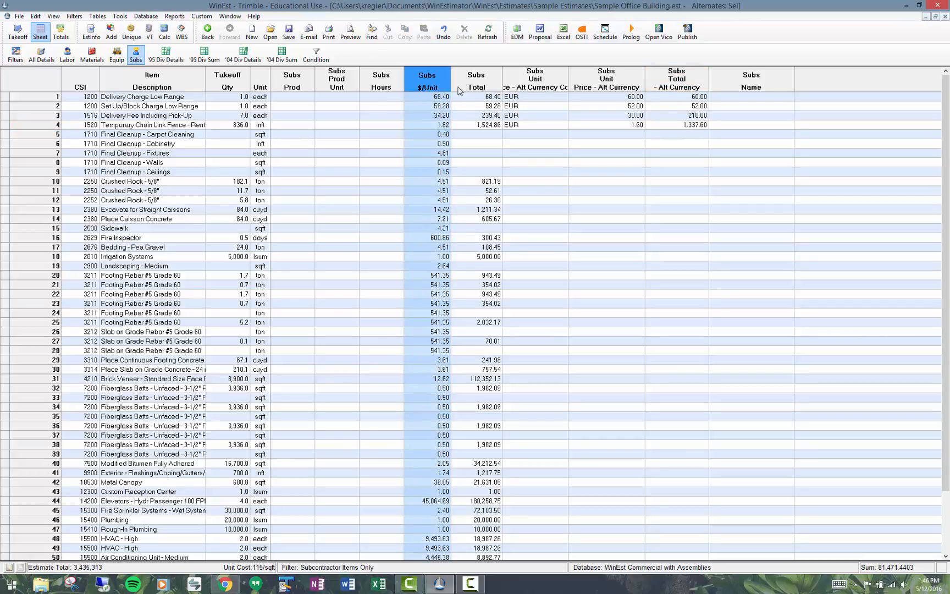
{"action": "left_click", "coordinate": [476, 85]}
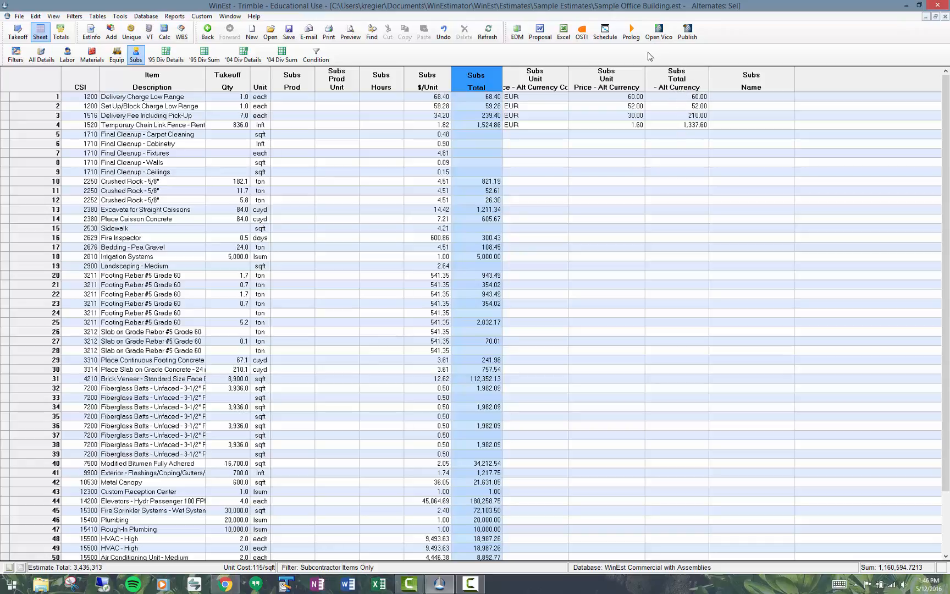
{"action": "left_click", "coordinate": [548, 100]}
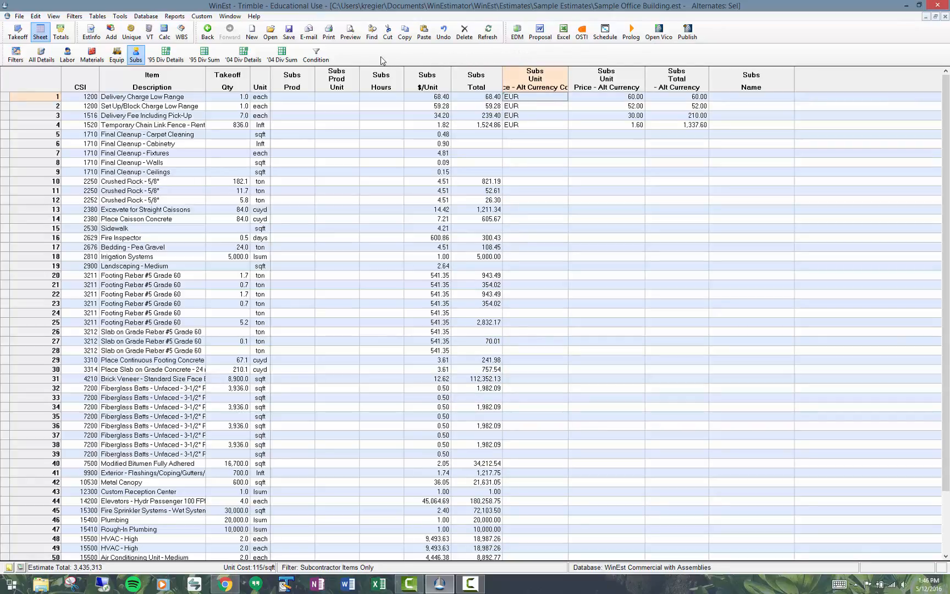
{"action": "left_click", "coordinate": [351, 34]}
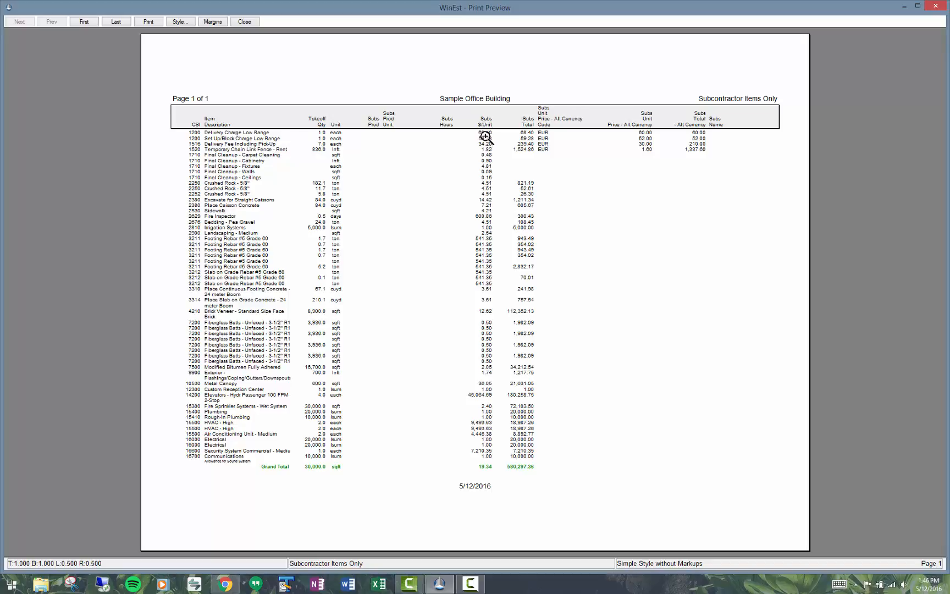
{"action": "left_click", "coordinate": [254, 23]}
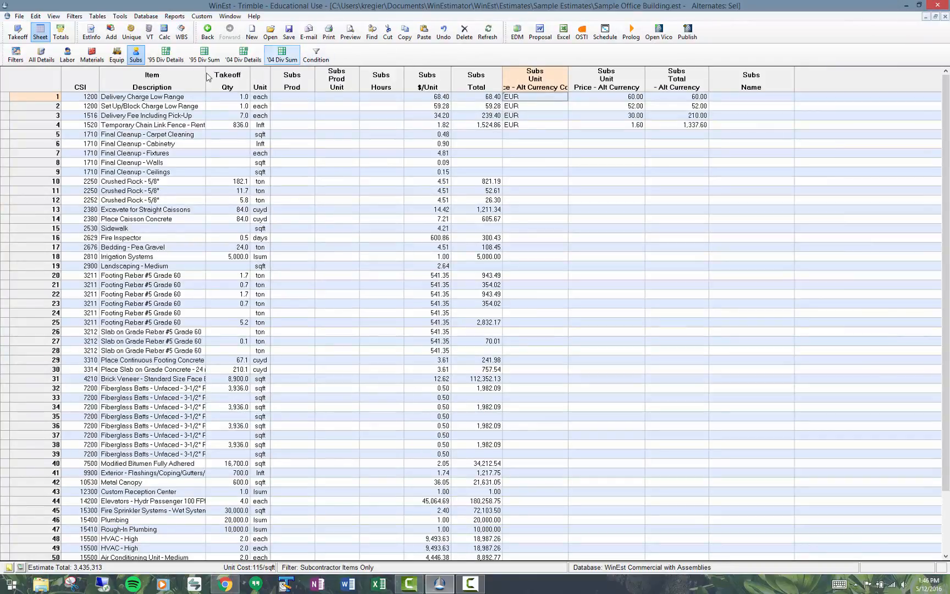
Step: Switch the sheet to the '95 division summary and select the Grand Total values of all rows
{"action": "left_click", "coordinate": [165, 55]}
{"action": "left_click", "coordinate": [205, 58]}
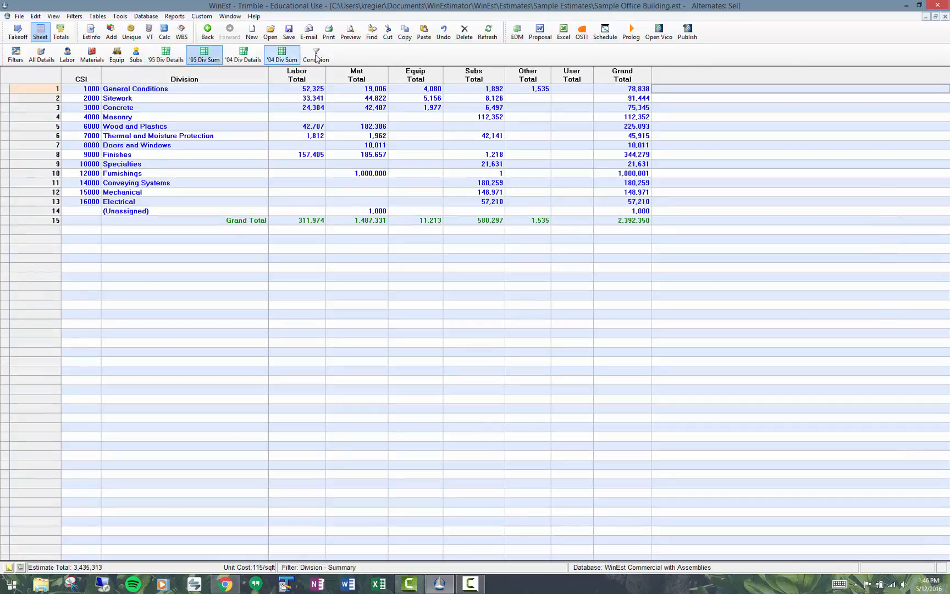
{"action": "left_click_drag", "start_coordinate": [622, 91], "coordinate": [623, 219]}
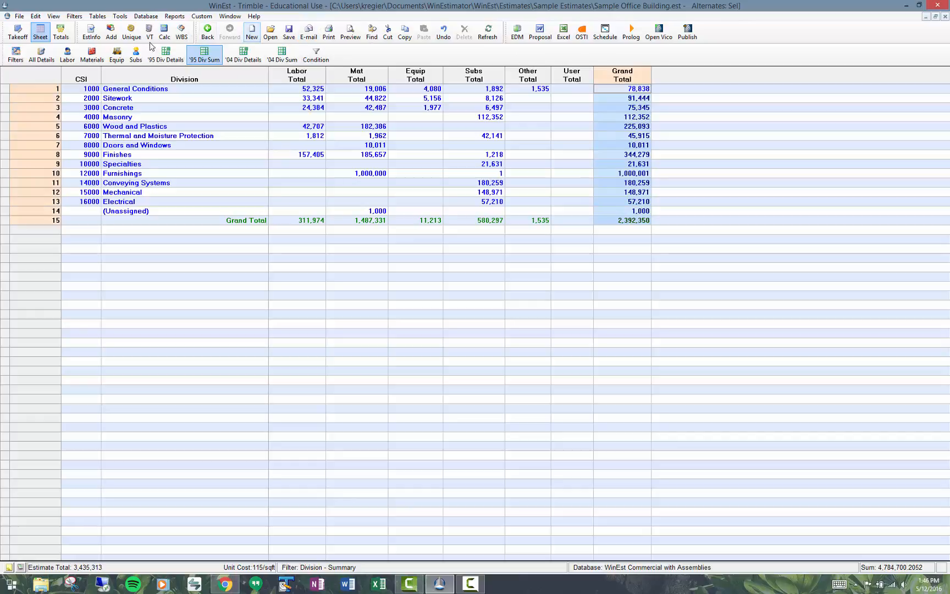
Step: Set the estimate's report currency to EUR in the estimate information
{"action": "left_click", "coordinate": [93, 34]}
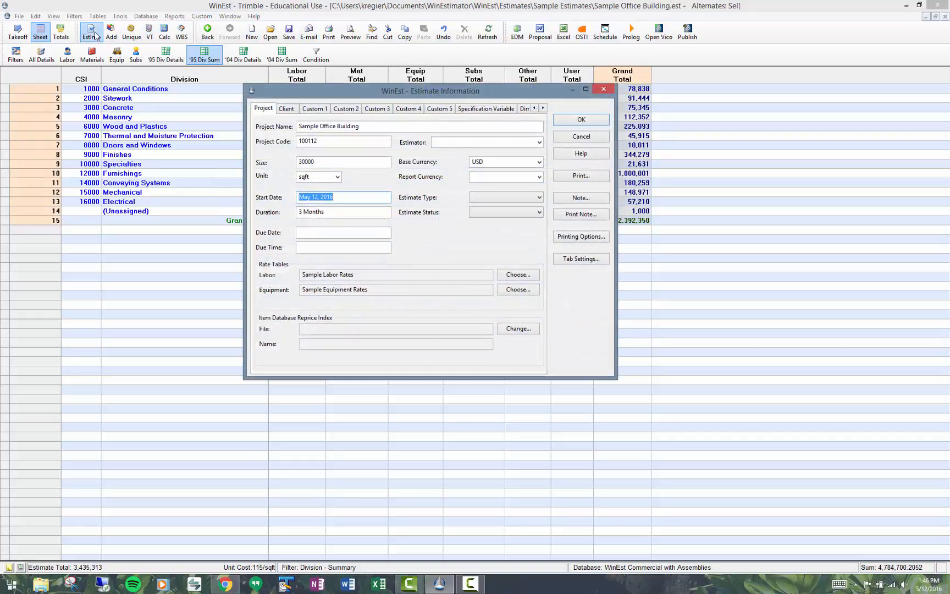
{"action": "left_click", "coordinate": [539, 177]}
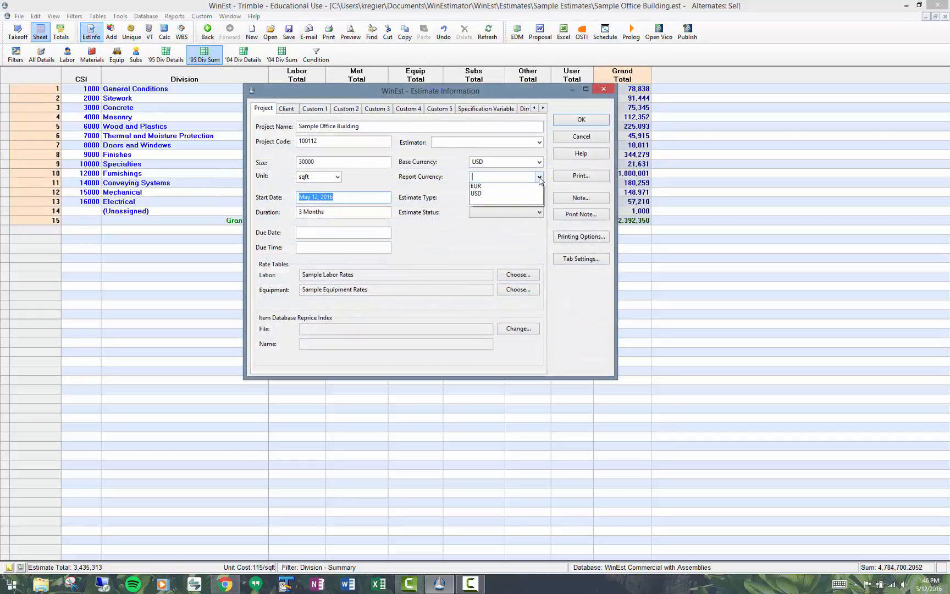
{"action": "left_click", "coordinate": [478, 187]}
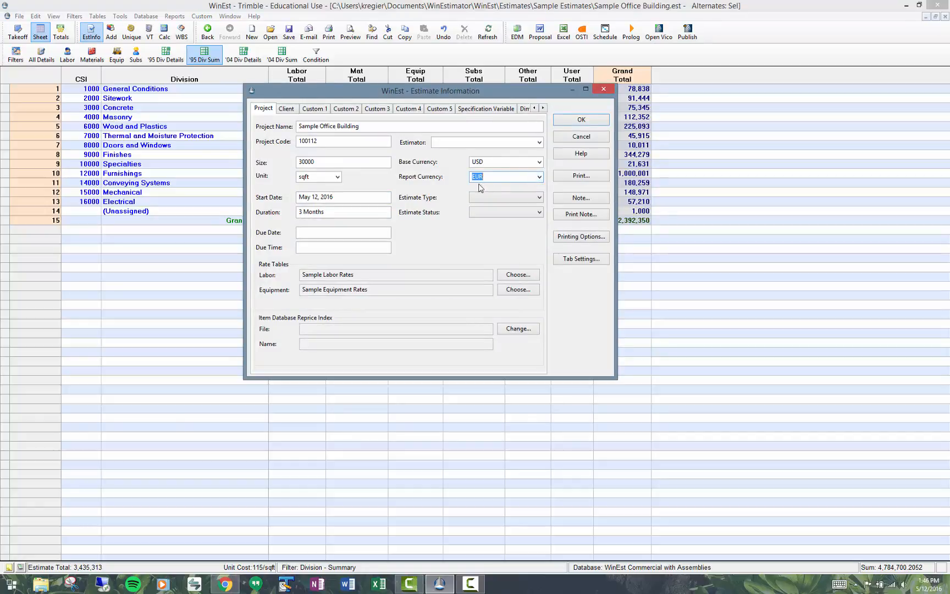
{"action": "left_click", "coordinate": [581, 119]}
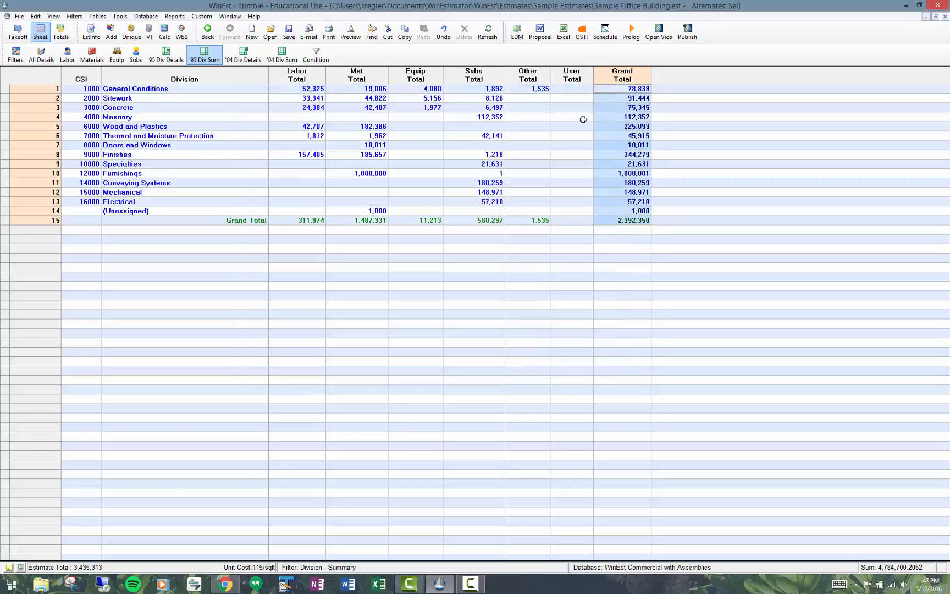
Step: Preview the division summary printout and zoom in on its grand total to compare it with the sheet's total, then close the preview
{"action": "left_click", "coordinate": [620, 219]}
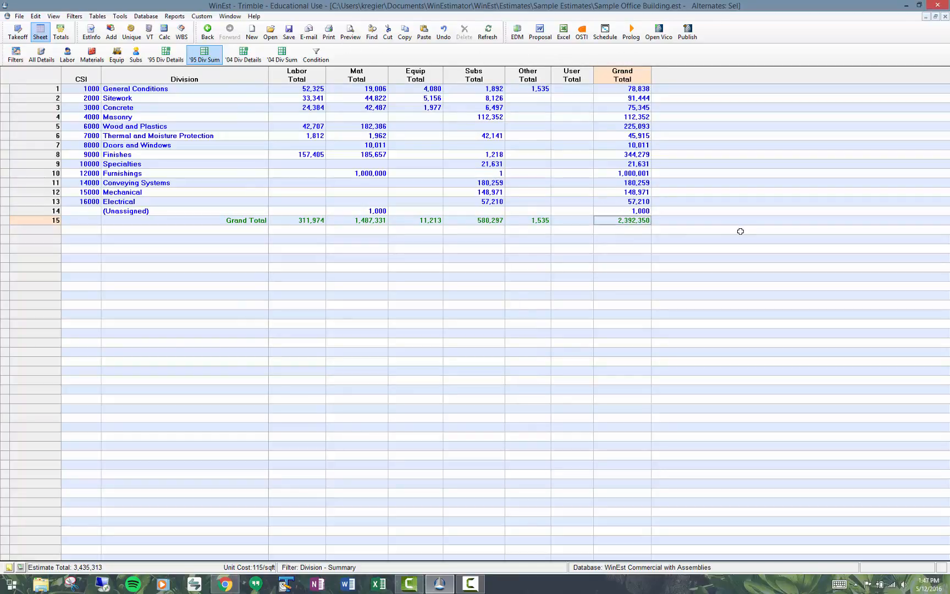
{"action": "left_click", "coordinate": [350, 34]}
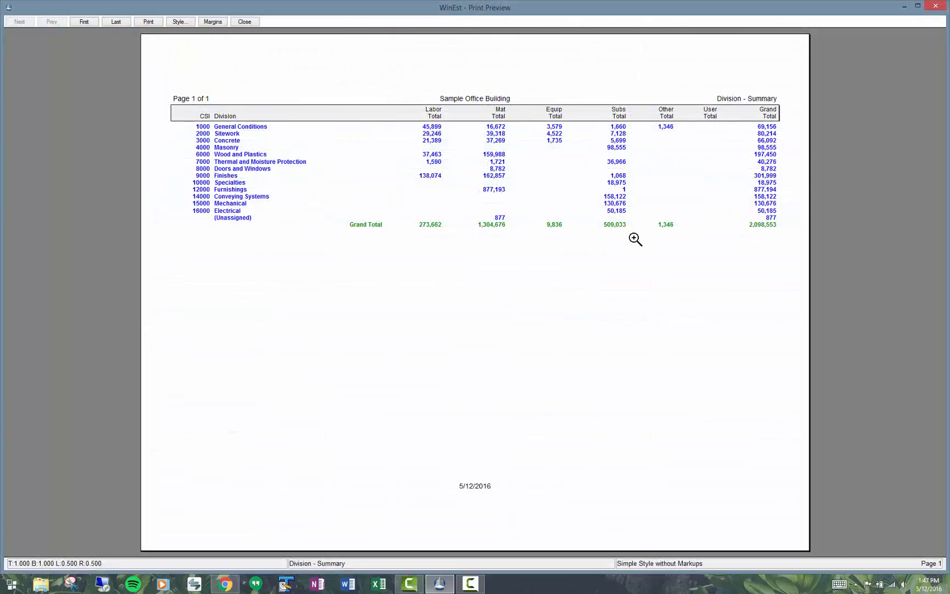
{"action": "left_click", "coordinate": [775, 229]}
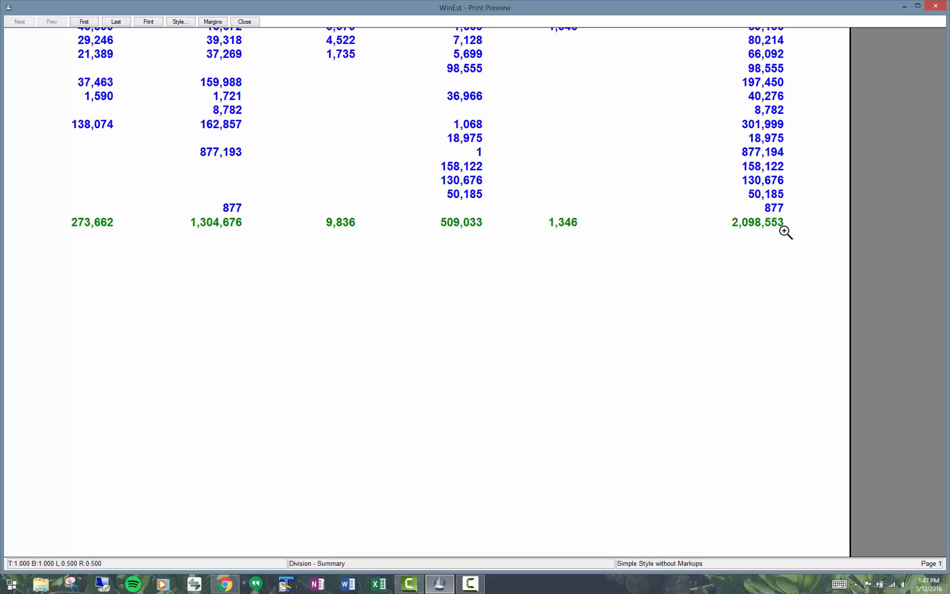
{"action": "left_click", "coordinate": [782, 225]}
{"action": "left_click", "coordinate": [785, 225]}
{"action": "left_click", "coordinate": [245, 22]}
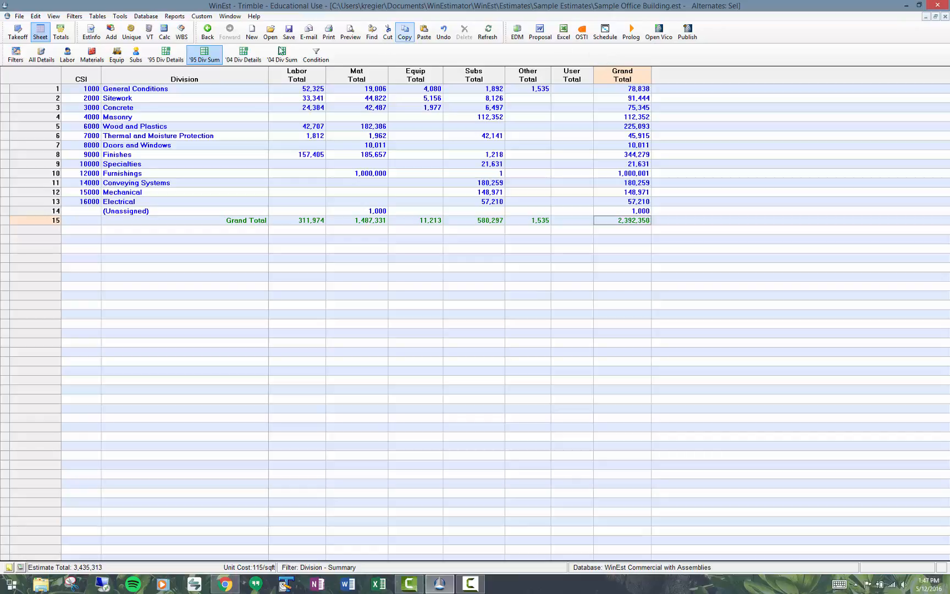
Step: Check the base and report currencies in the estimate information without changes, and view the division summary's print preview again
{"action": "left_click", "coordinate": [95, 33]}
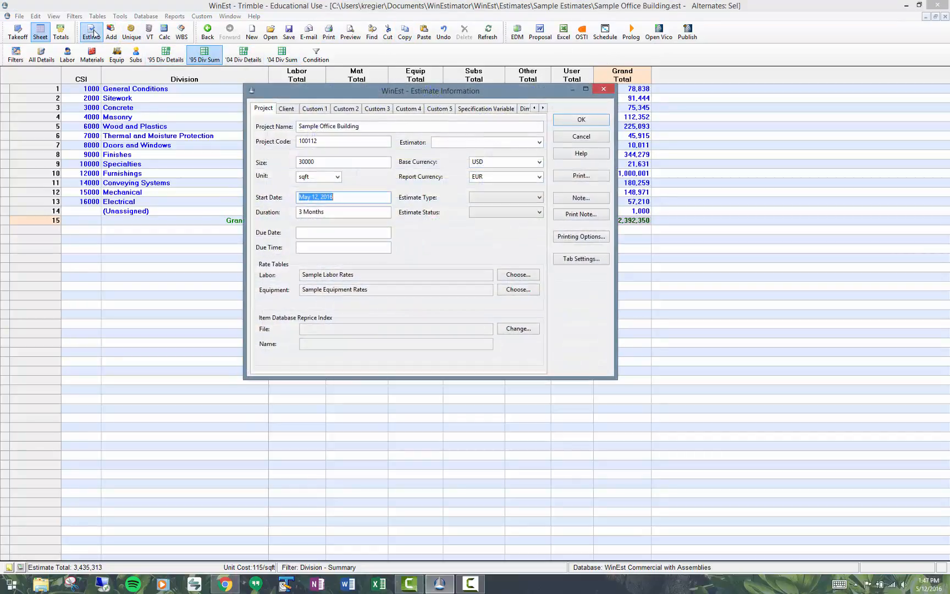
{"action": "left_click", "coordinate": [586, 137]}
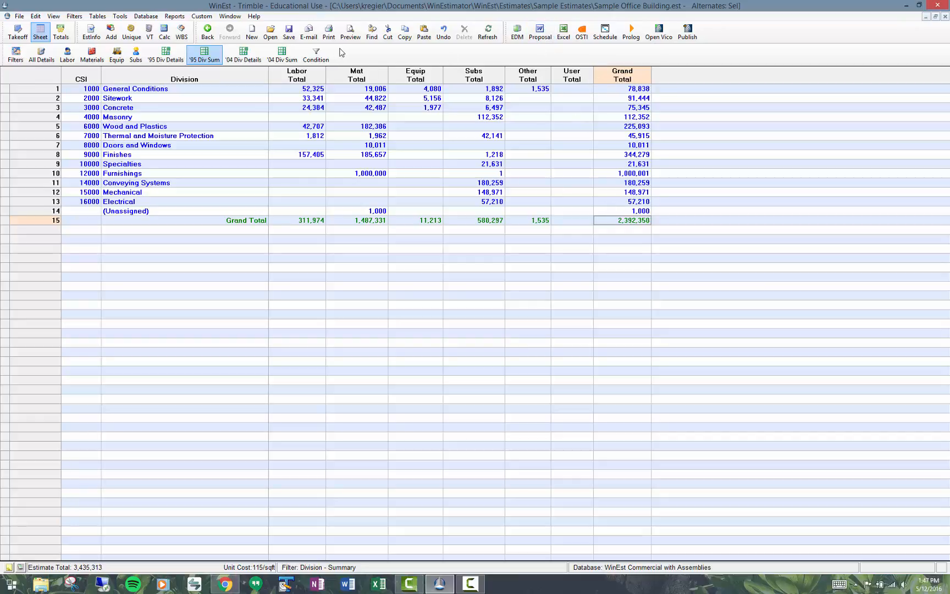
{"action": "left_click", "coordinate": [350, 33]}
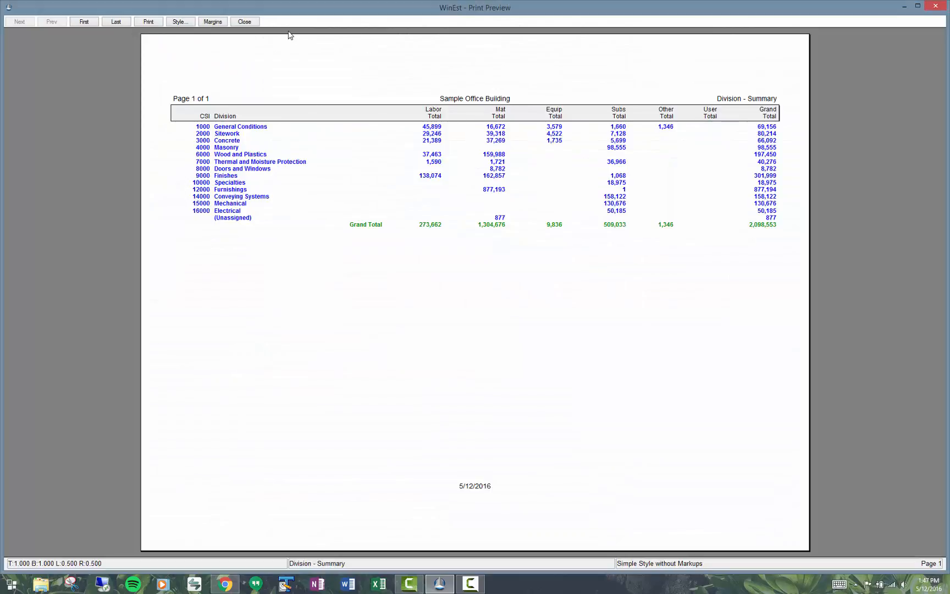
{"action": "left_click", "coordinate": [254, 23]}
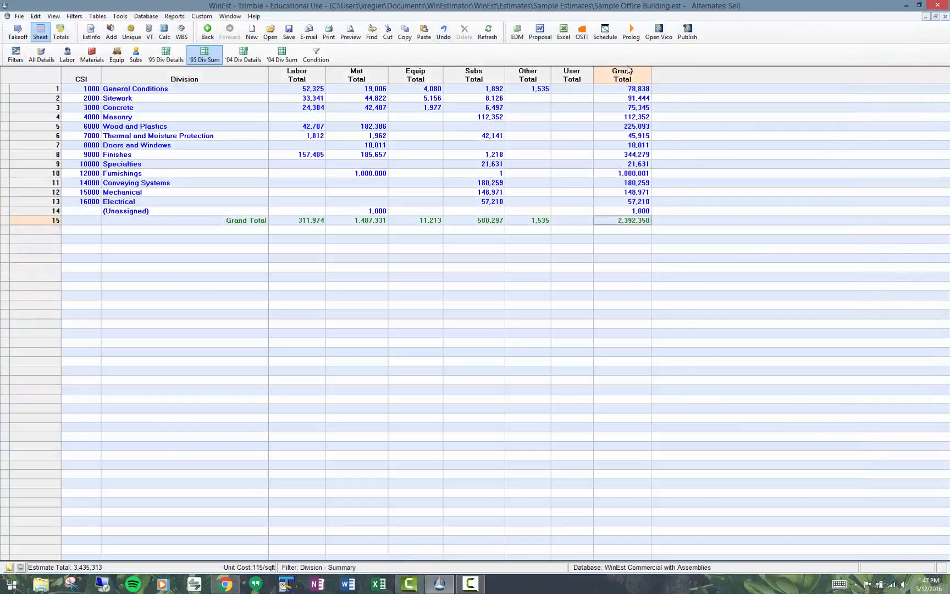